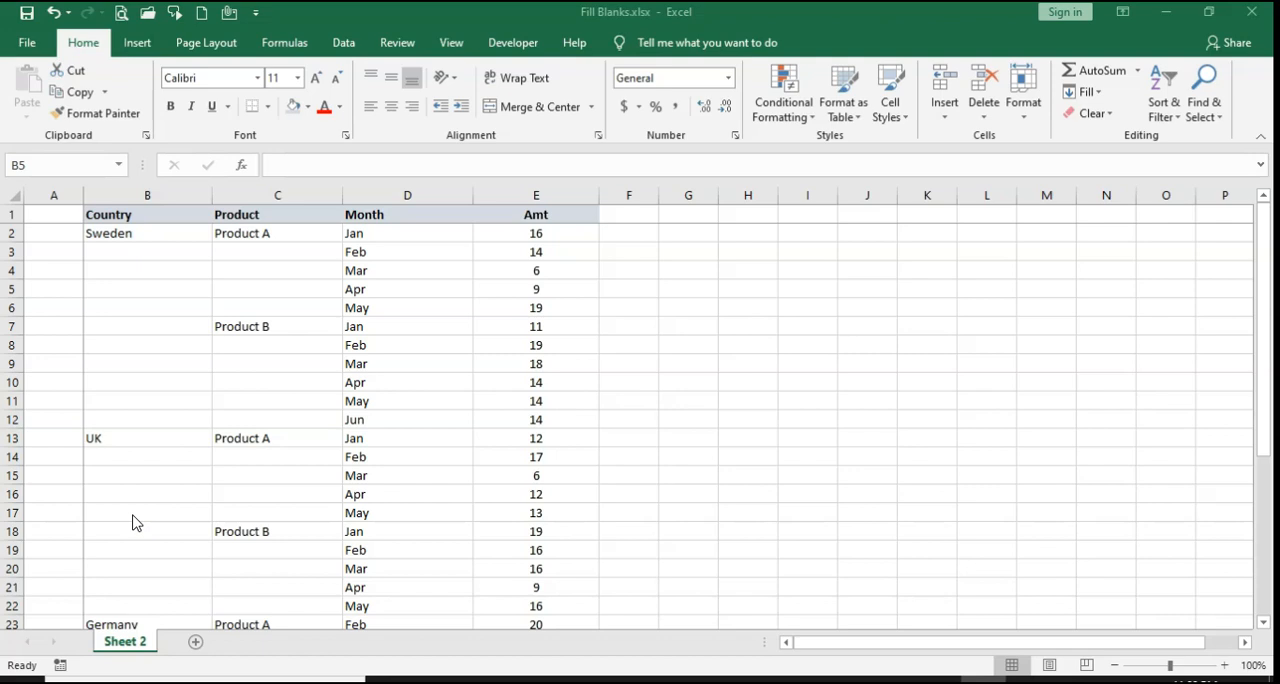
# Step: Examine the Country column and the Product entries belonging to the Sweden and UK groups
pyautogui.click(148, 289)
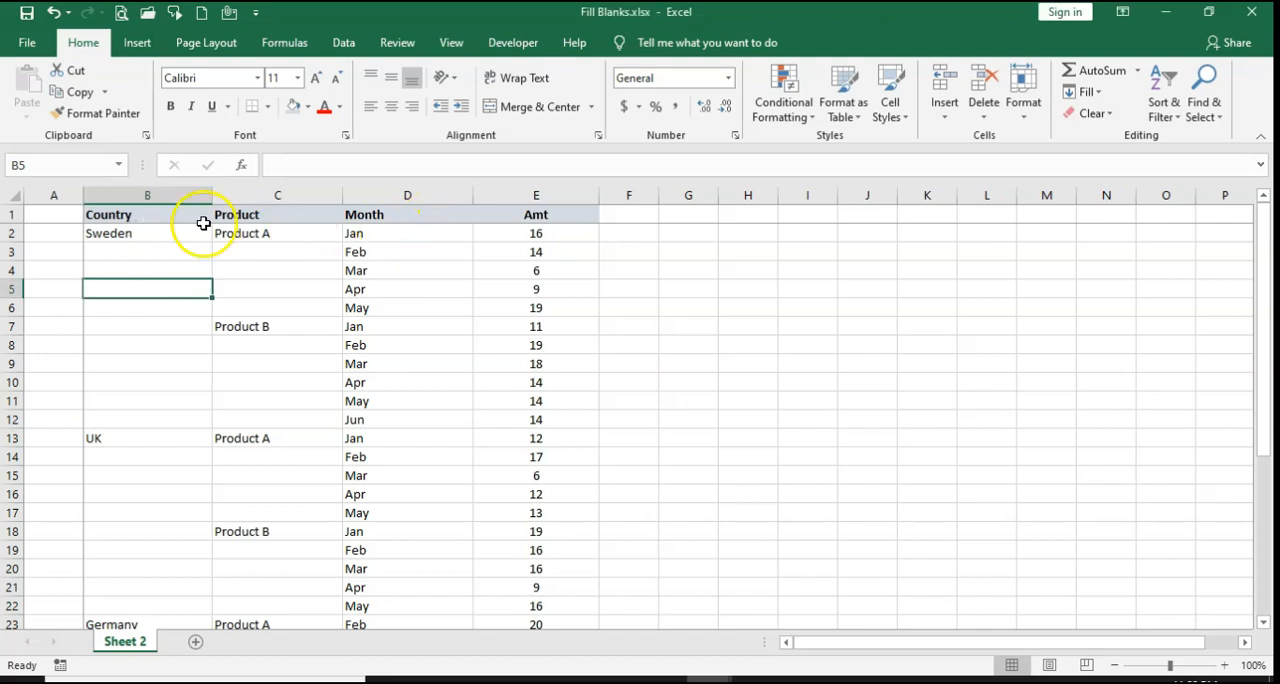
pyautogui.moveTo(166, 234); pyautogui.dragTo(171, 527)
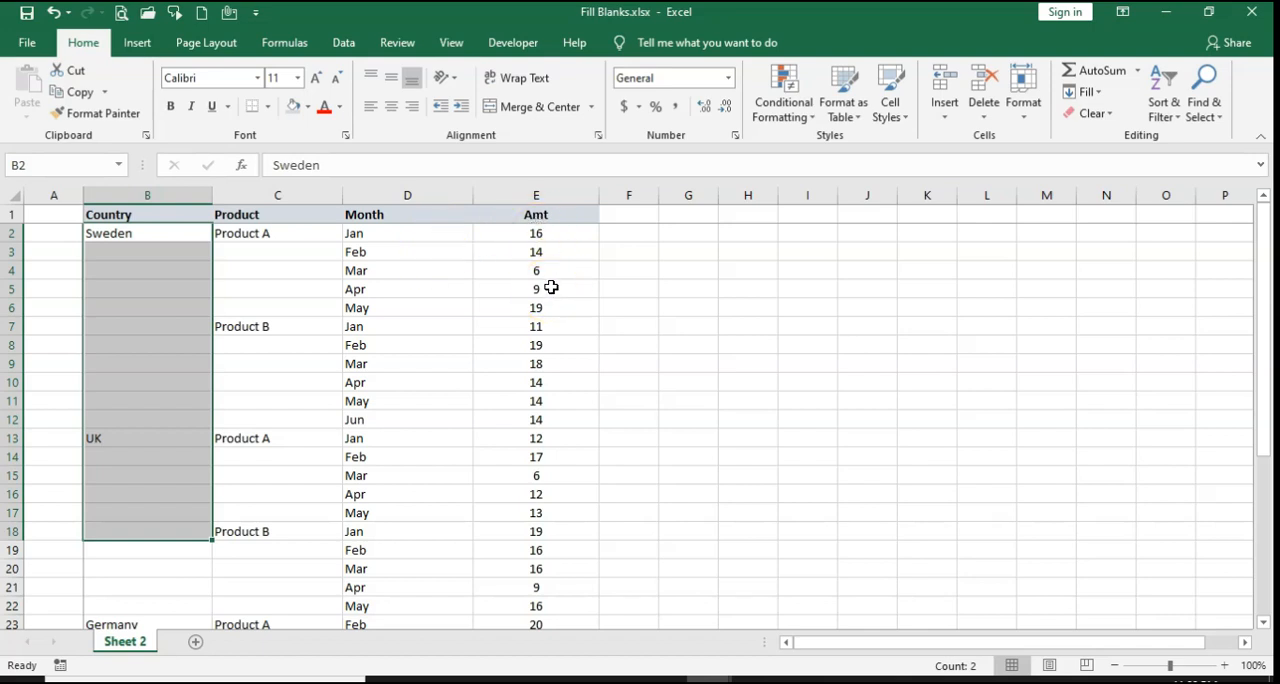
pyautogui.click(536, 256)
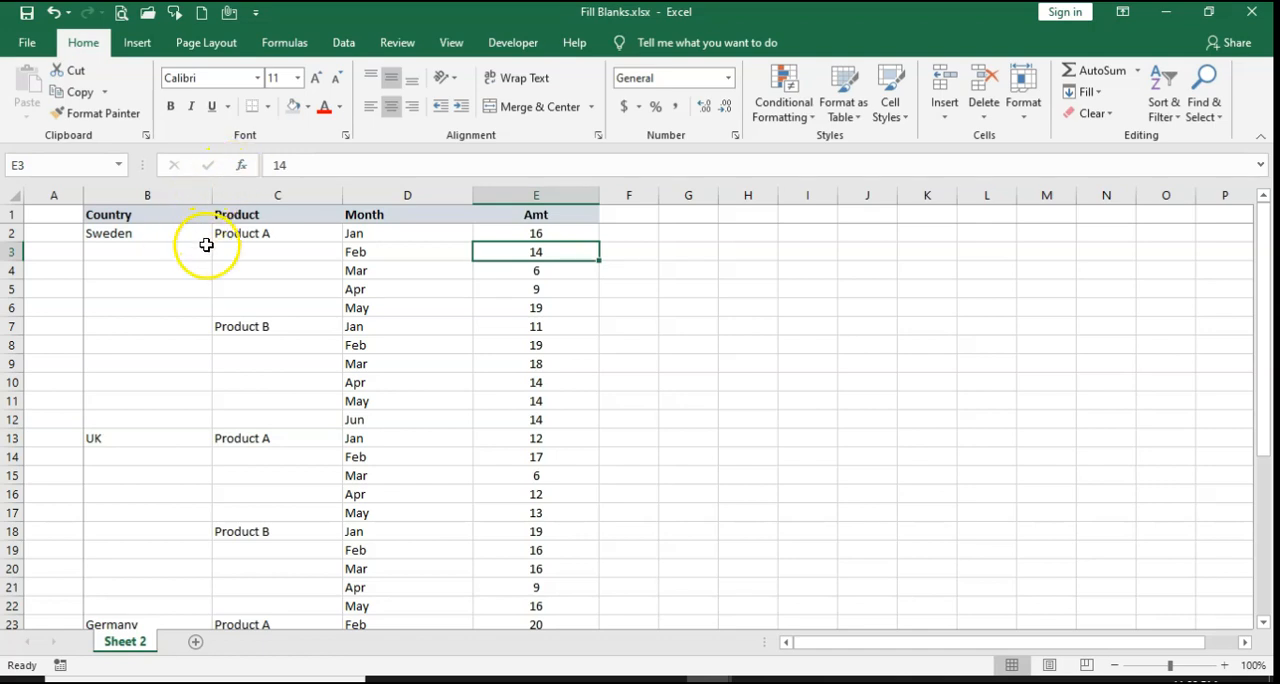
pyautogui.click(171, 234)
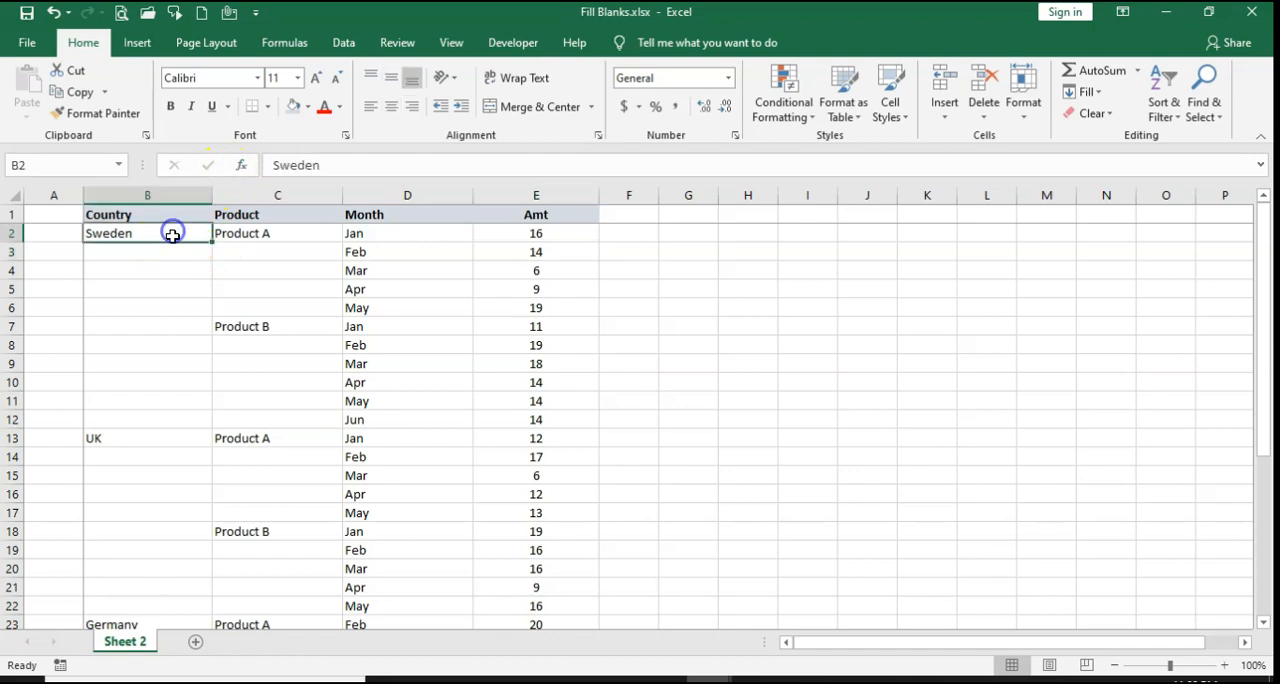
pyautogui.moveTo(257, 234); pyautogui.dragTo(285, 424)
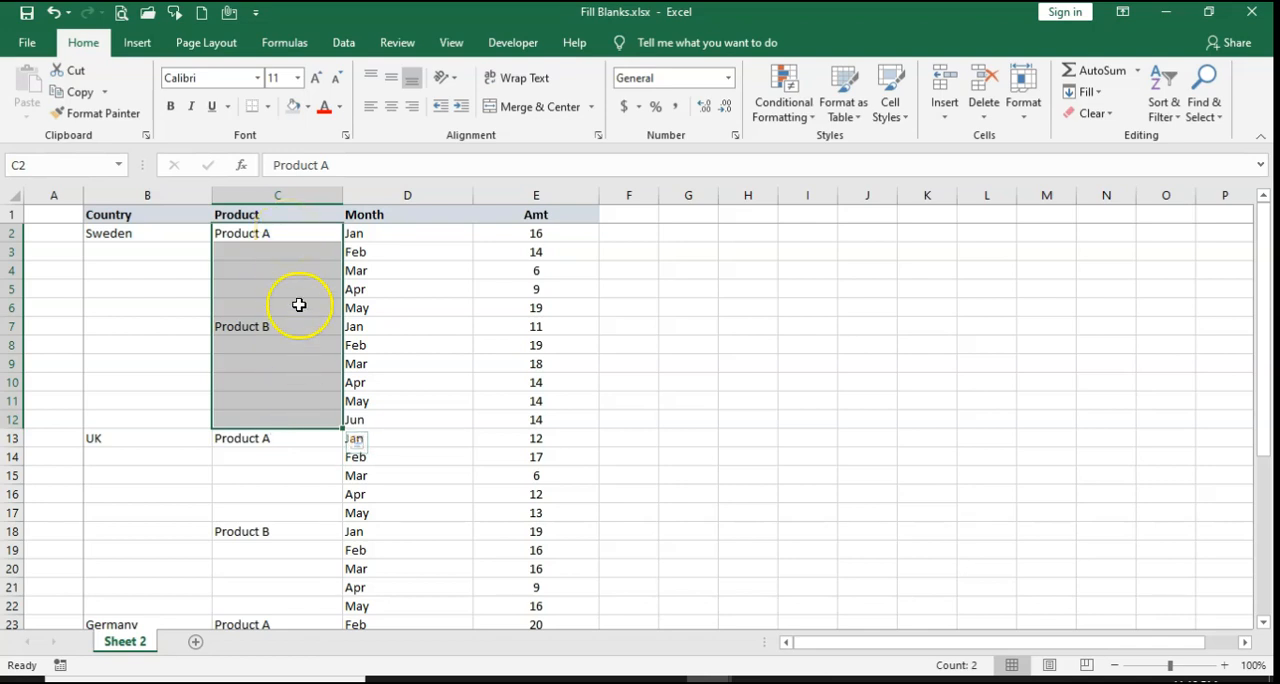
pyautogui.moveTo(310, 233); pyautogui.dragTo(326, 424)
pyautogui.scroll(-1, 290, 494)
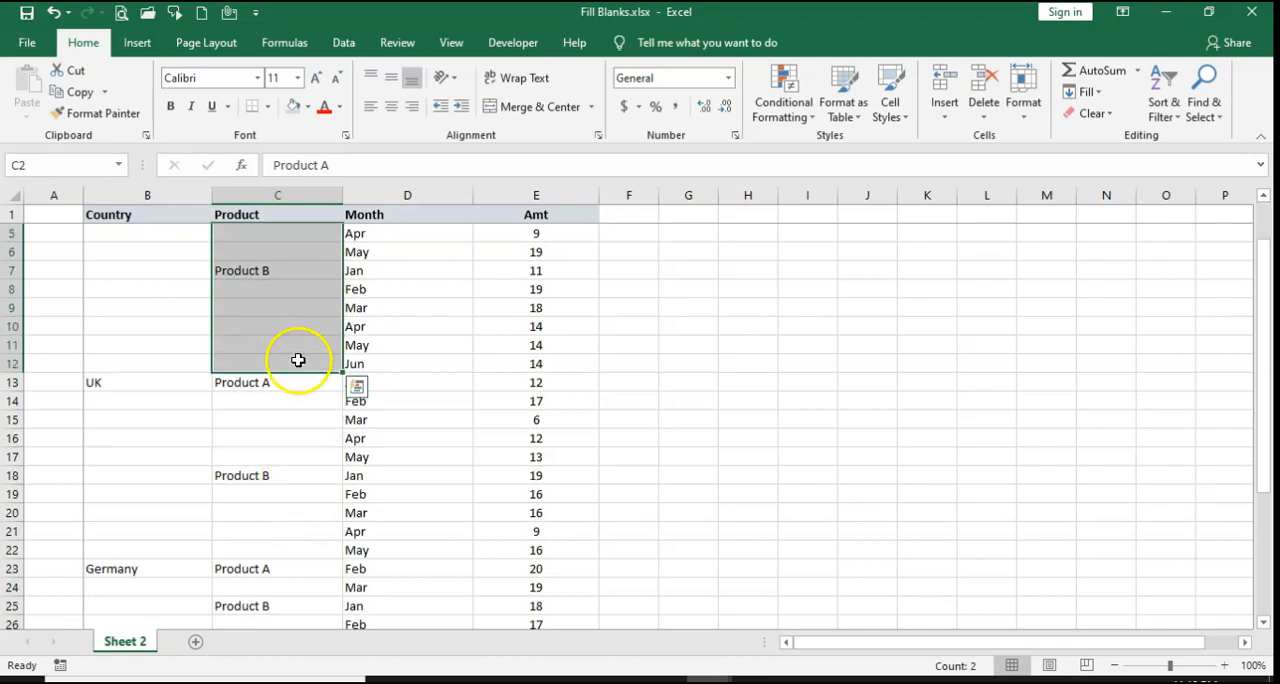
pyautogui.click(107, 383)
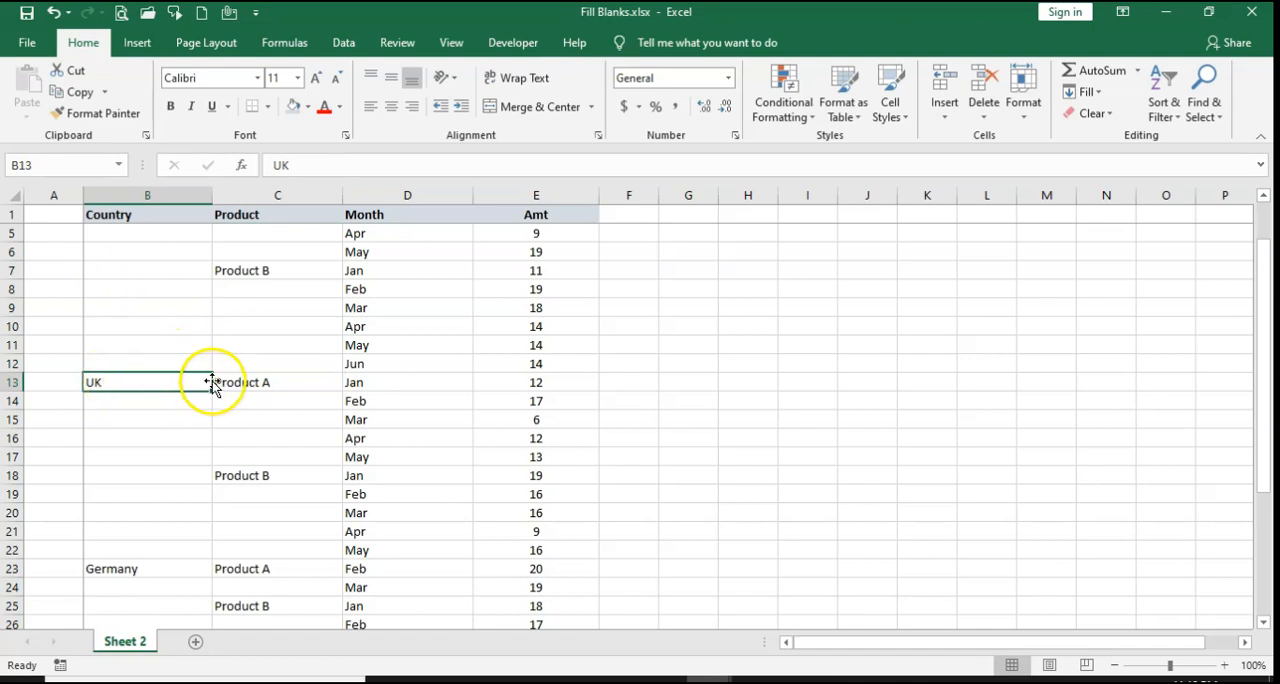
pyautogui.moveTo(257, 382); pyautogui.dragTo(277, 544)
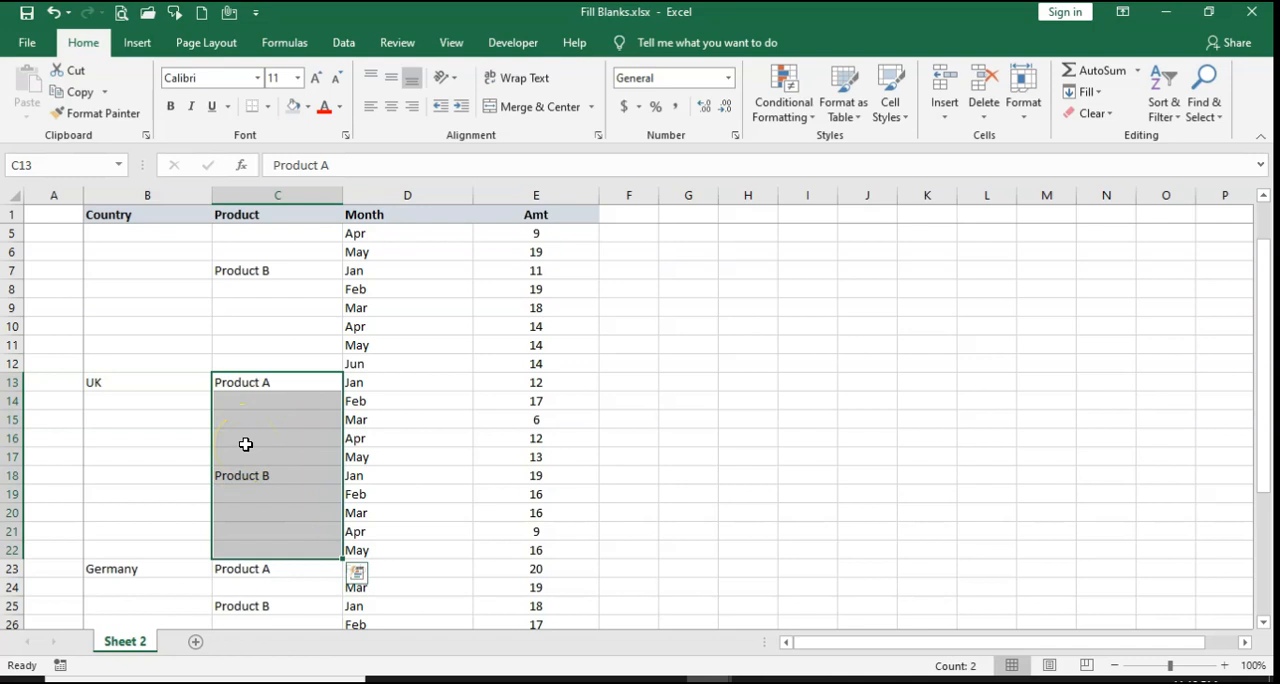
# Step: Review the Product column and the cells beneath the first Sweden and Product A entries against their month rows
pyautogui.scroll(1, 245, 444)
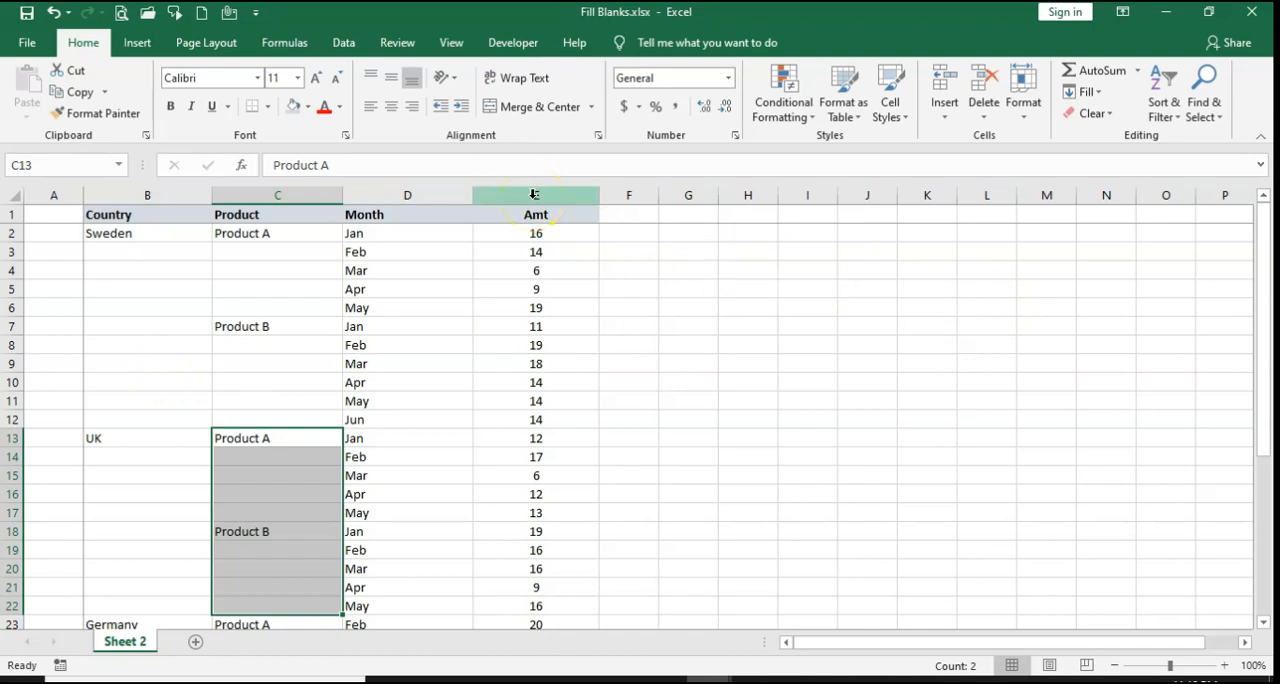
pyautogui.click(314, 193)
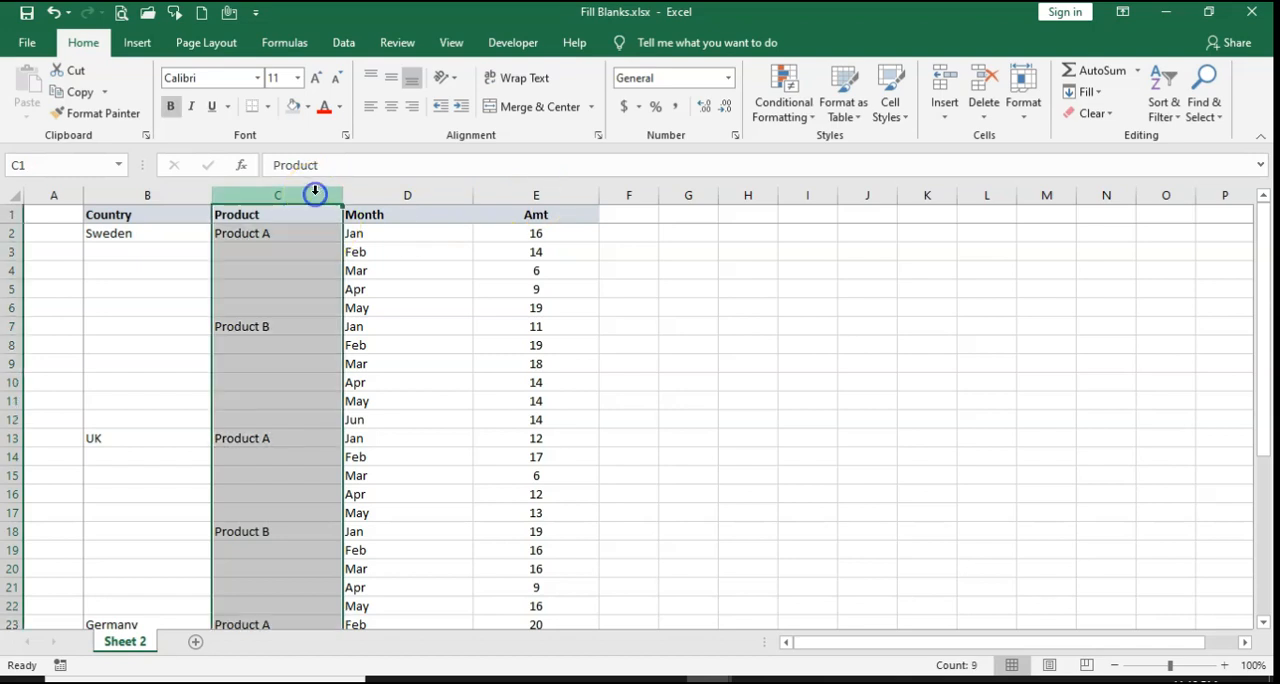
pyautogui.click(135, 236)
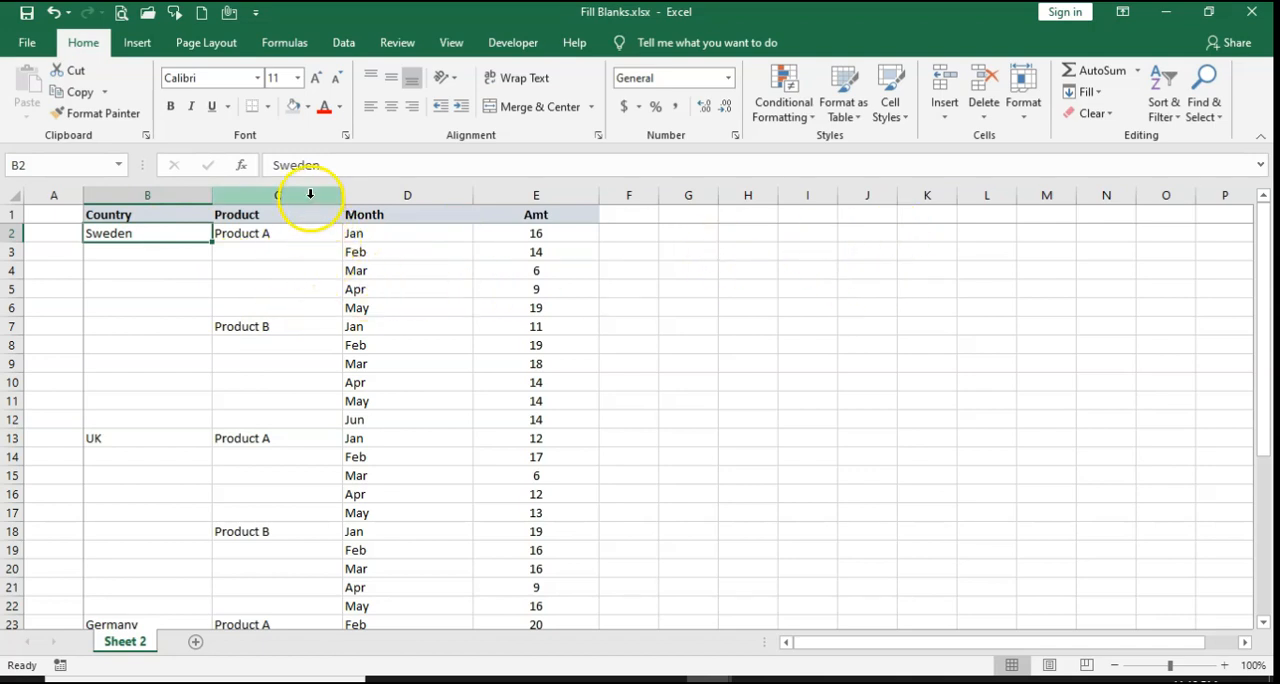
pyautogui.click(295, 233)
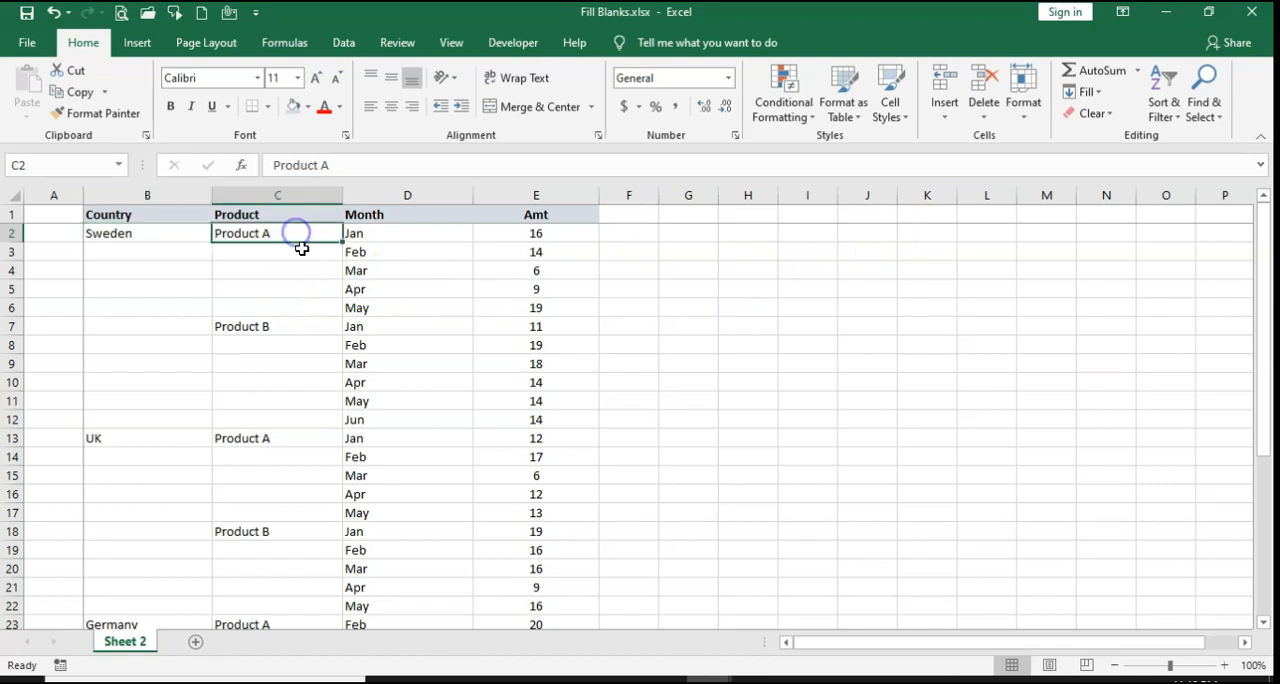
pyautogui.click(304, 250)
pyautogui.moveTo(304, 250); pyautogui.dragTo(316, 308)
pyautogui.moveTo(405, 250); pyautogui.dragTo(396, 309)
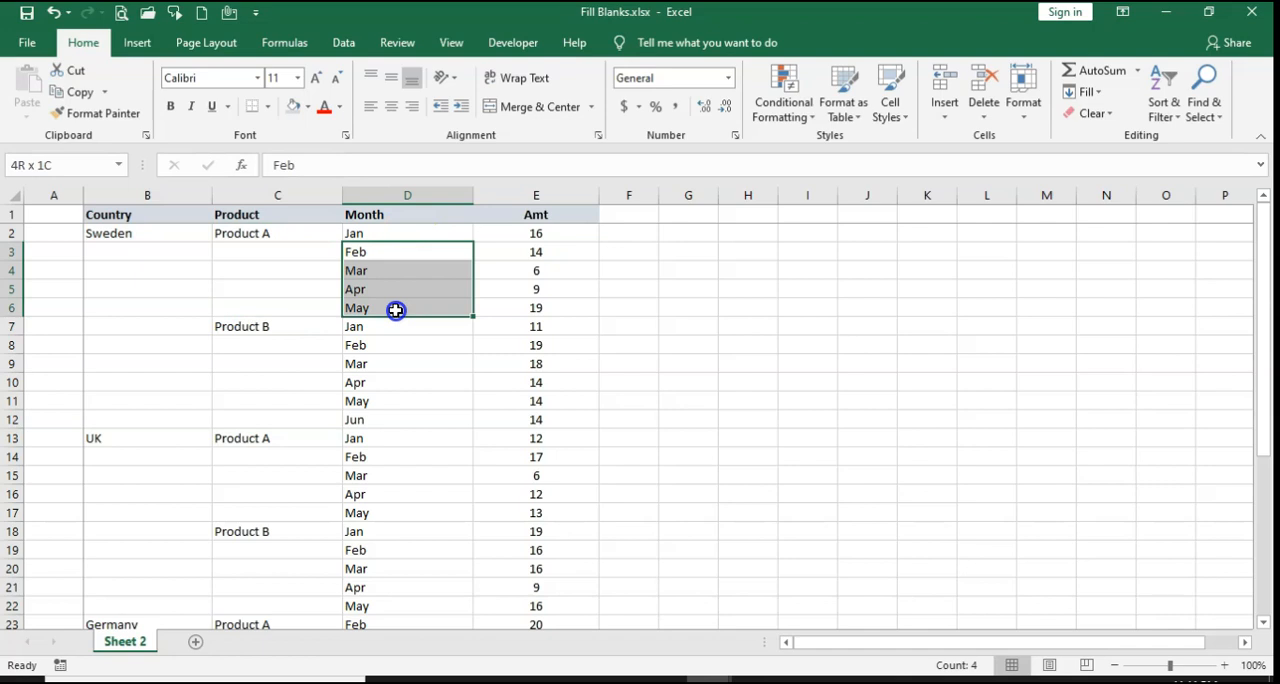
pyautogui.click(186, 234)
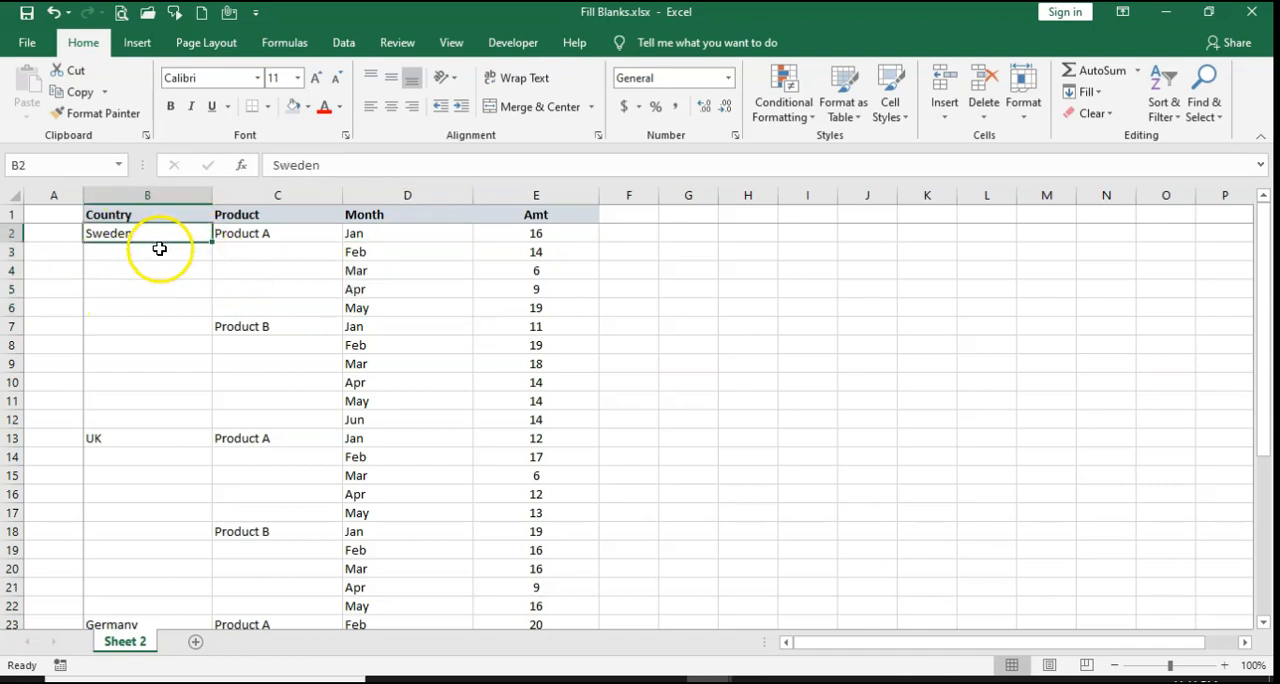
pyautogui.moveTo(160, 248); pyautogui.dragTo(146, 333)
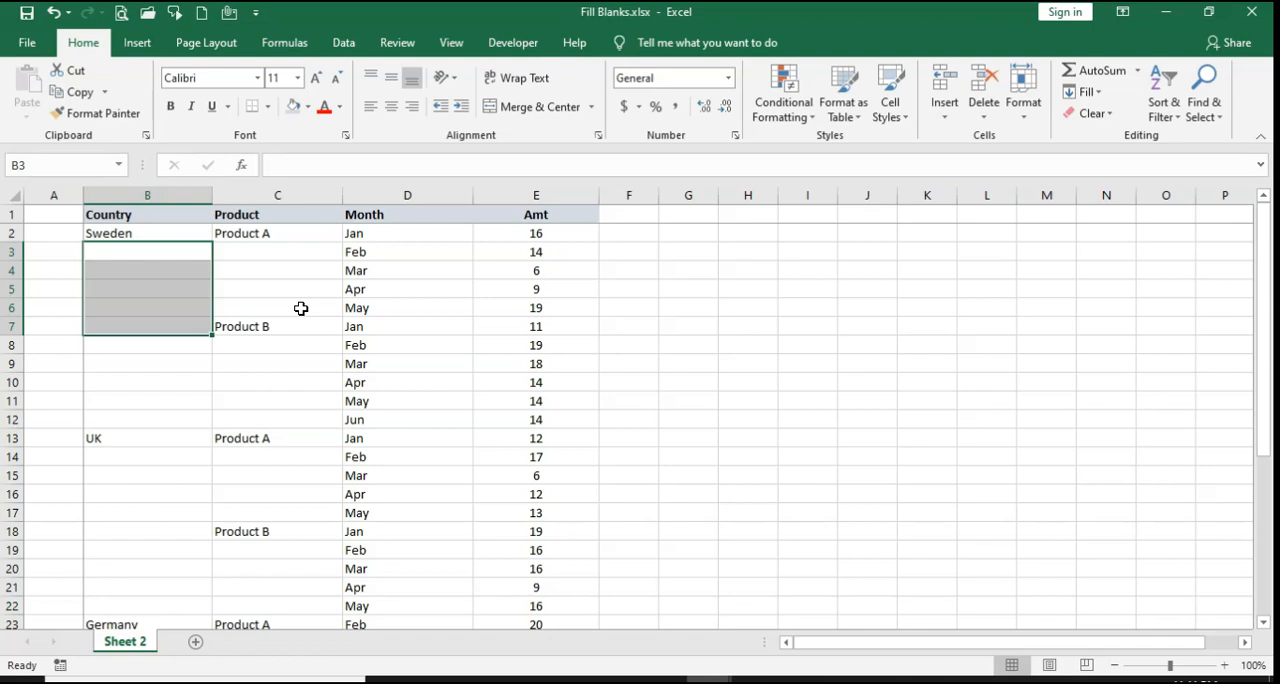
pyautogui.click(253, 291)
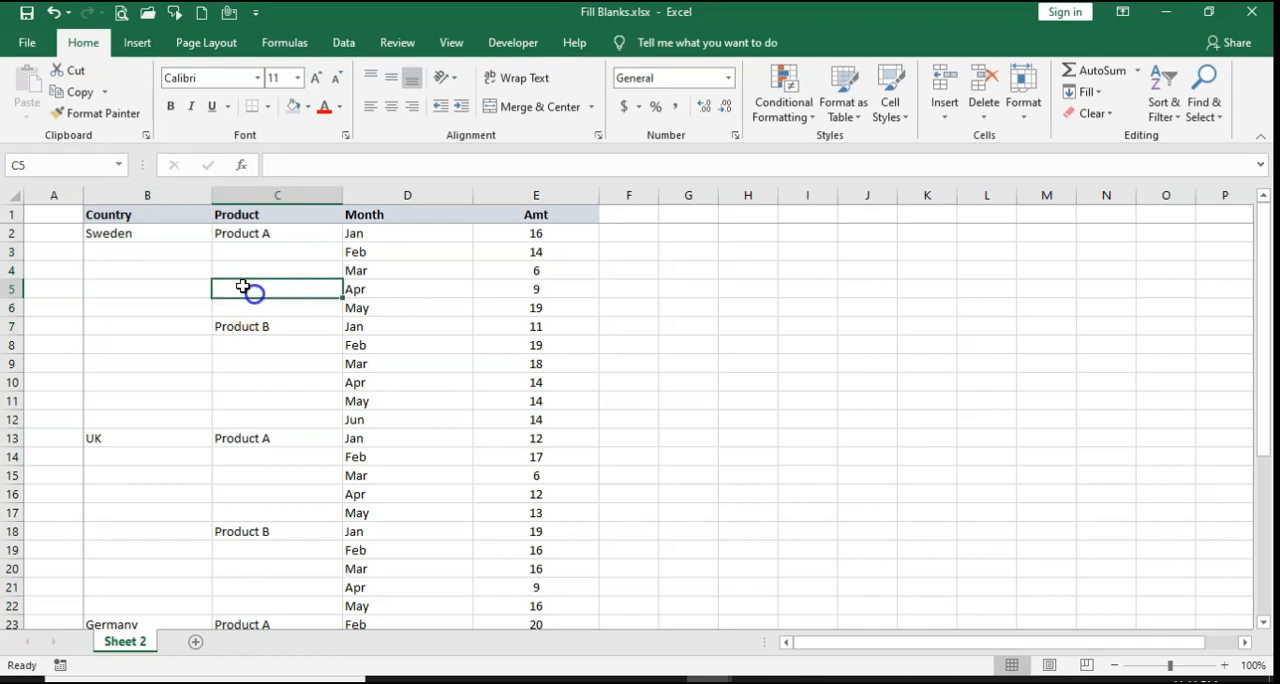
# Step: Fill Sweden down from B2 to B12 and UK down from B13 to B22
pyautogui.click(159, 232)
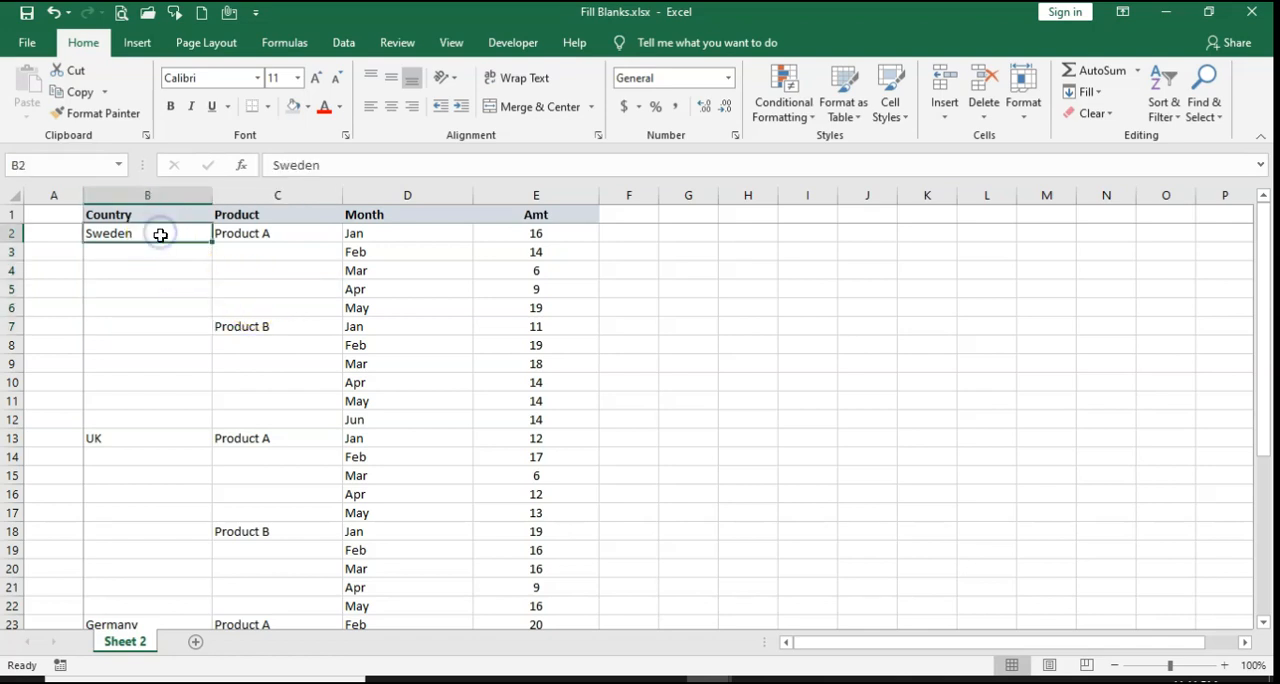
pyautogui.moveTo(211, 243); pyautogui.dragTo(197, 433)
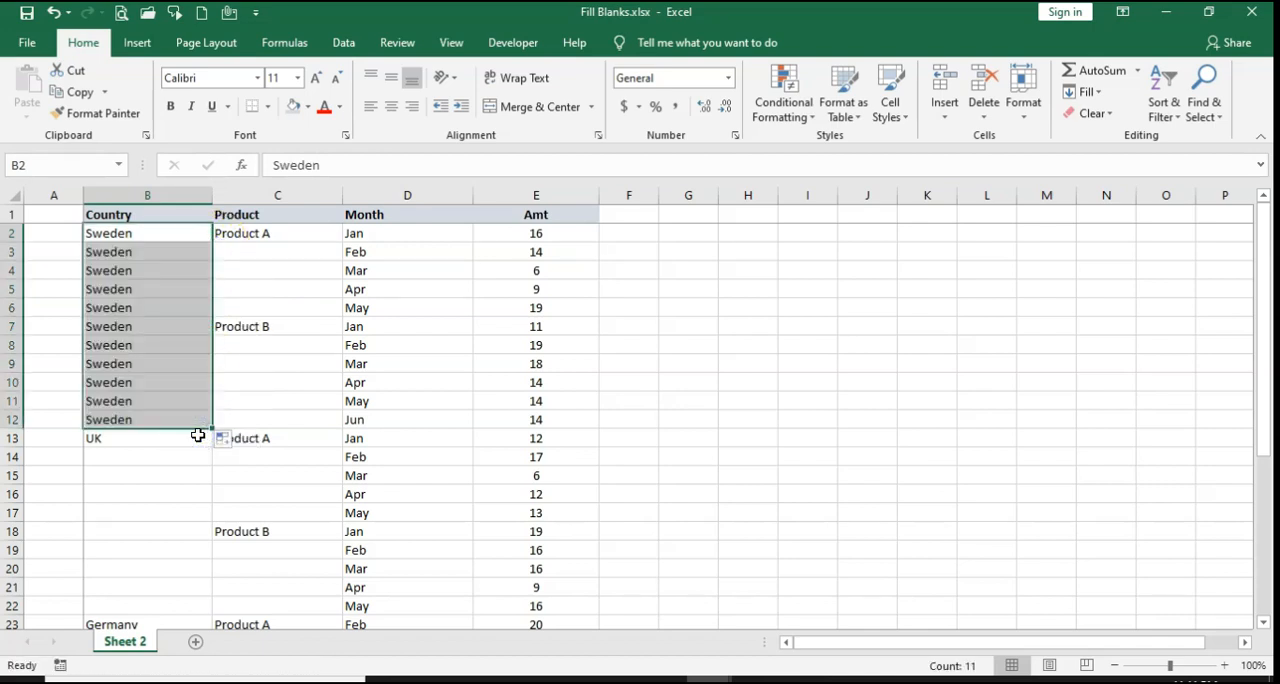
pyautogui.scroll(-1, 175, 410)
pyautogui.click(166, 380)
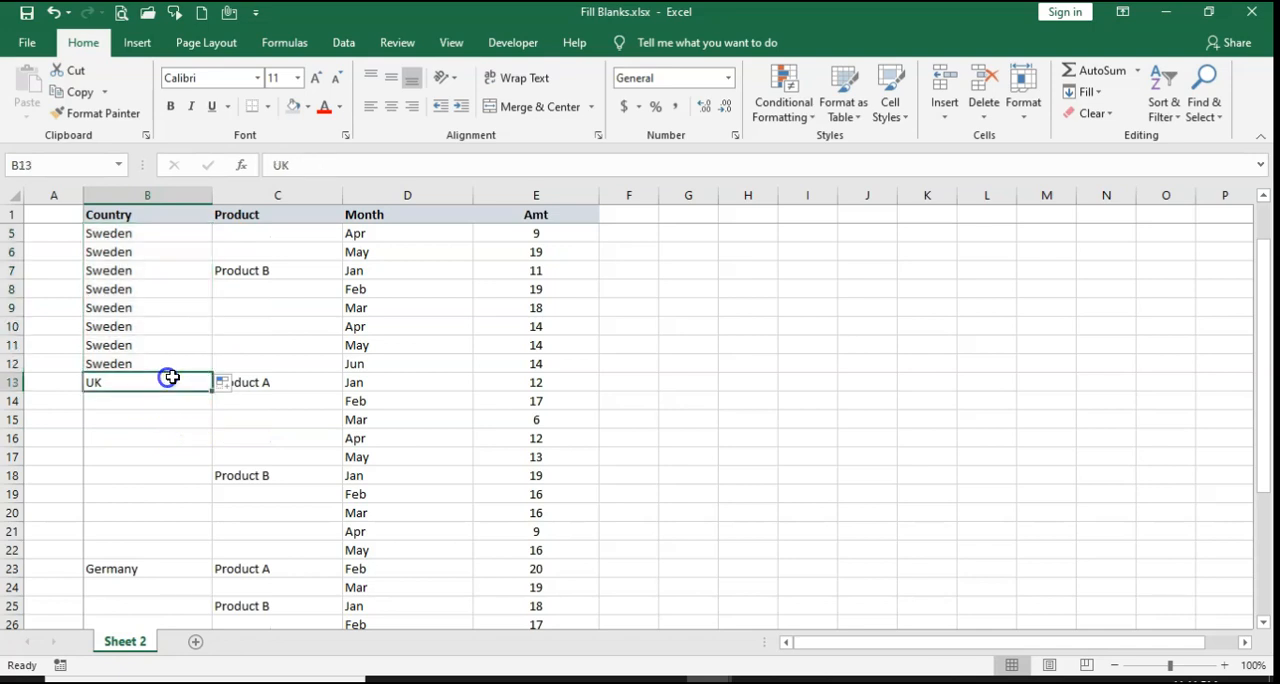
pyautogui.moveTo(210, 393); pyautogui.dragTo(187, 560)
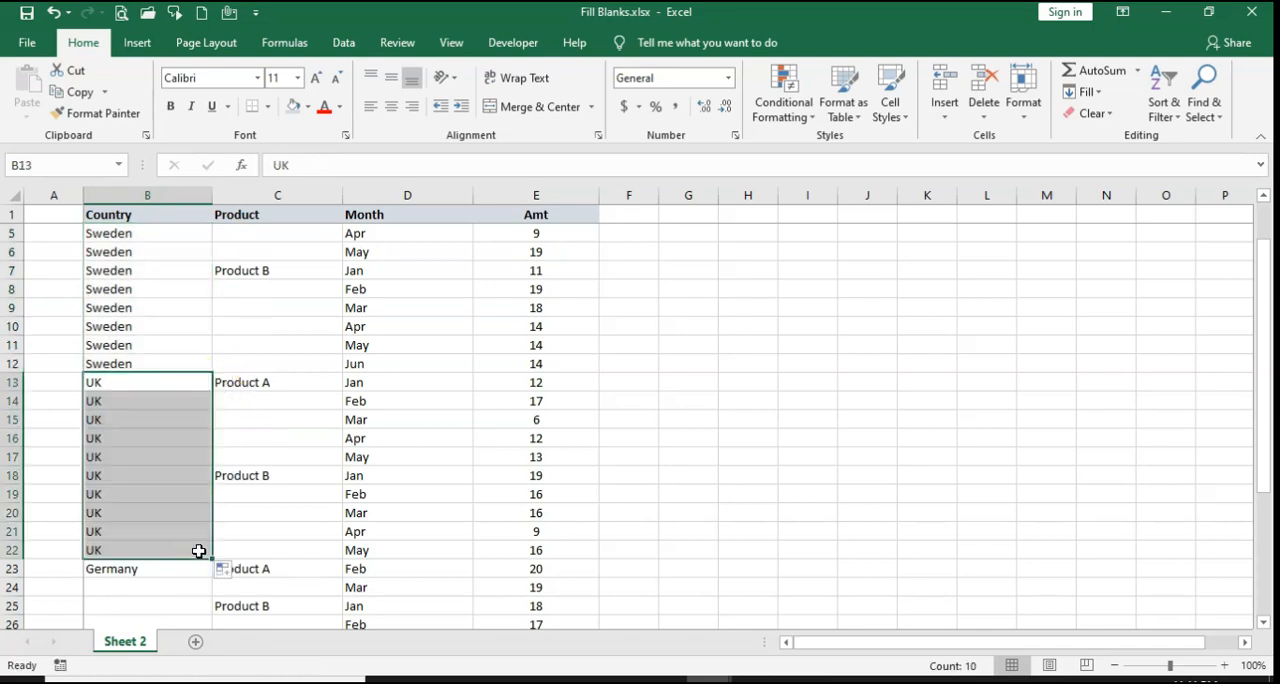
# Step: Fill the first Product A entry down from C2 to C6
pyautogui.scroll(1, 199, 550)
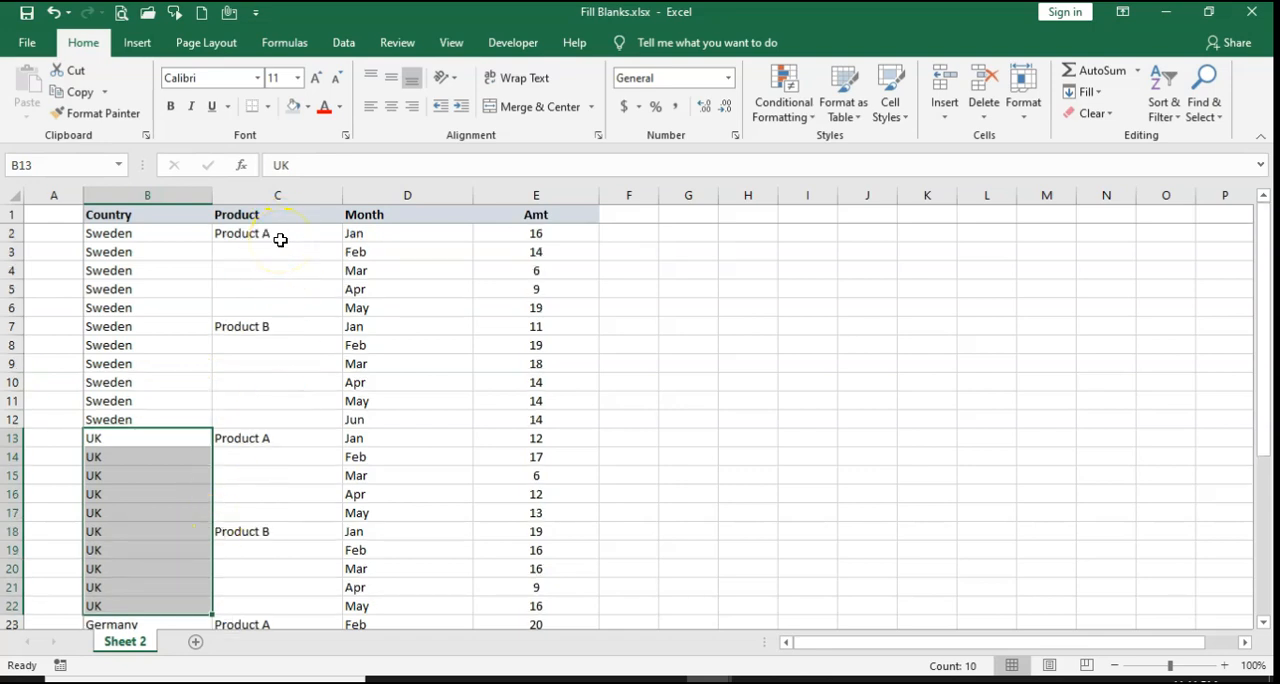
pyautogui.click(280, 240)
pyautogui.moveTo(343, 243); pyautogui.dragTo(317, 325)
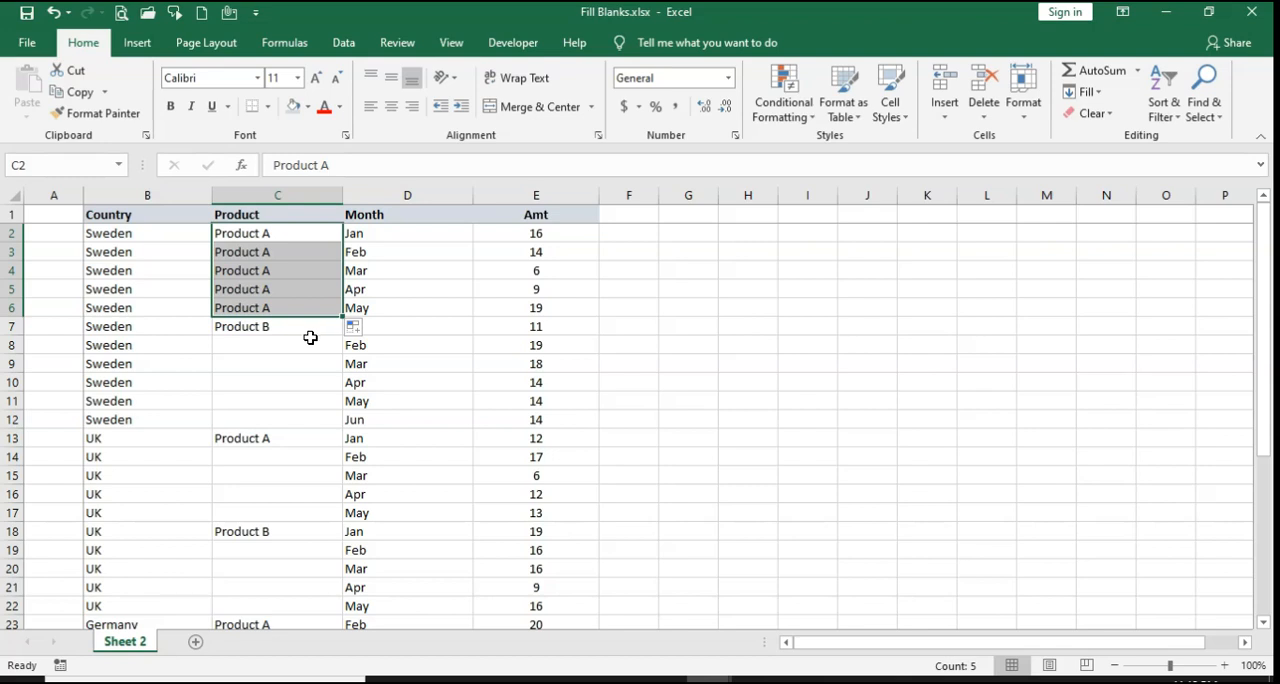
# Step: Undo the three manual fills in the Country and Product columns
pyautogui.click(55, 12)
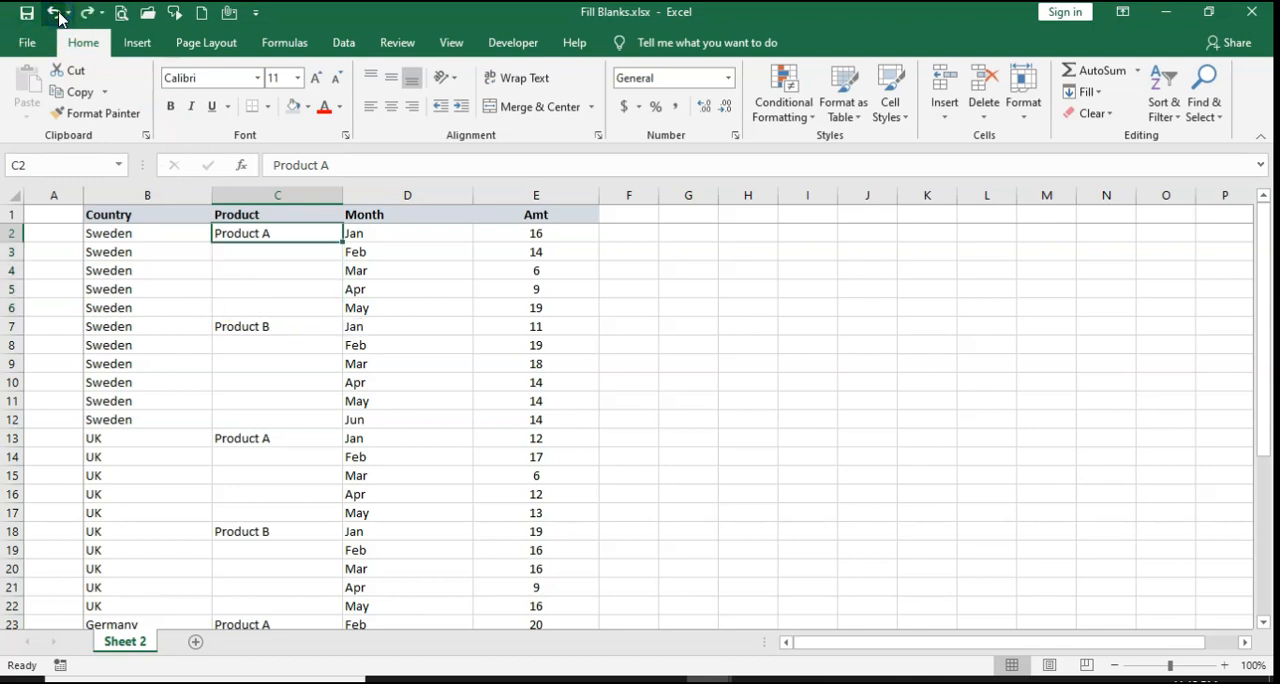
pyautogui.click(57, 14)
pyautogui.click(57, 14)
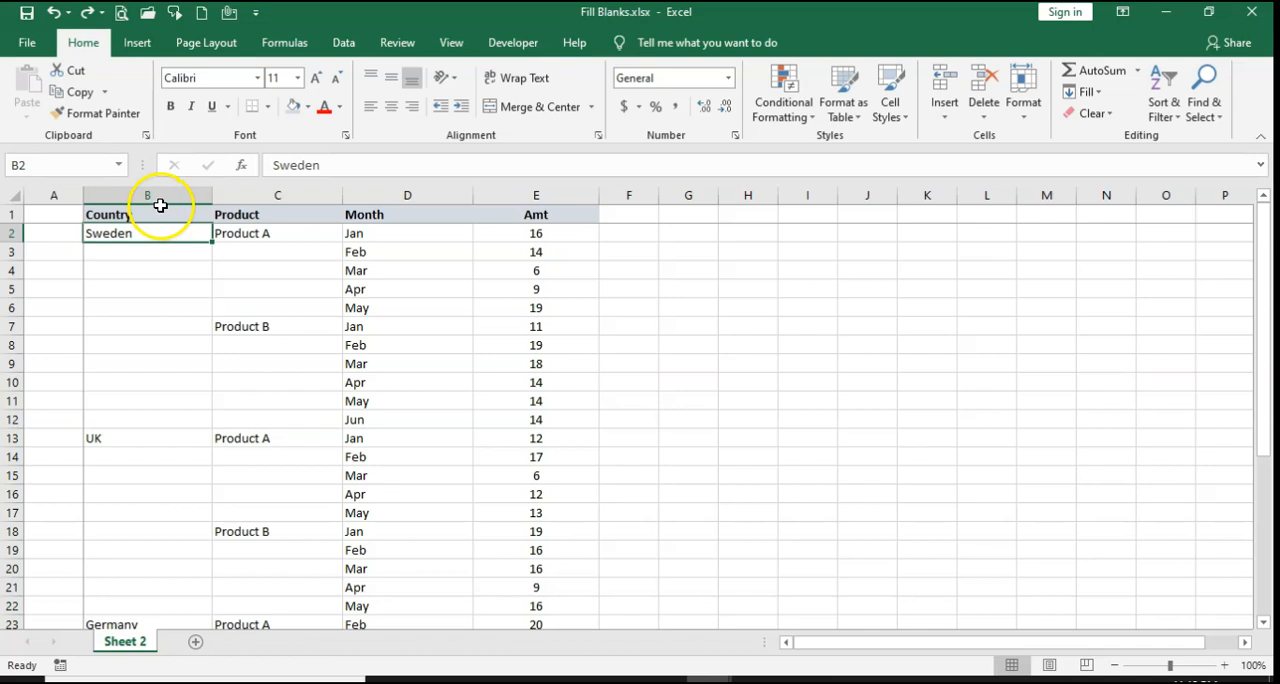
# Step: Select only the blank cells in columns B and C using Go To Special with the Blanks option
pyautogui.moveTo(163, 195); pyautogui.dragTo(286, 206)
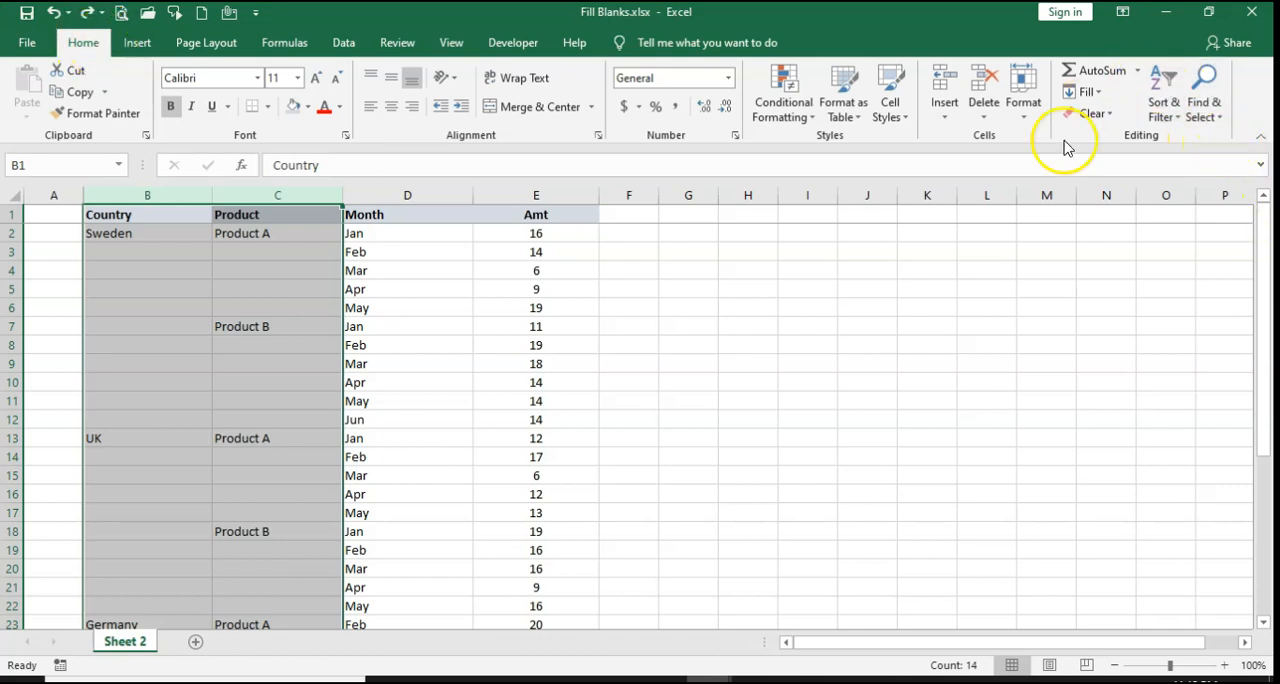
pyautogui.click(1220, 126)
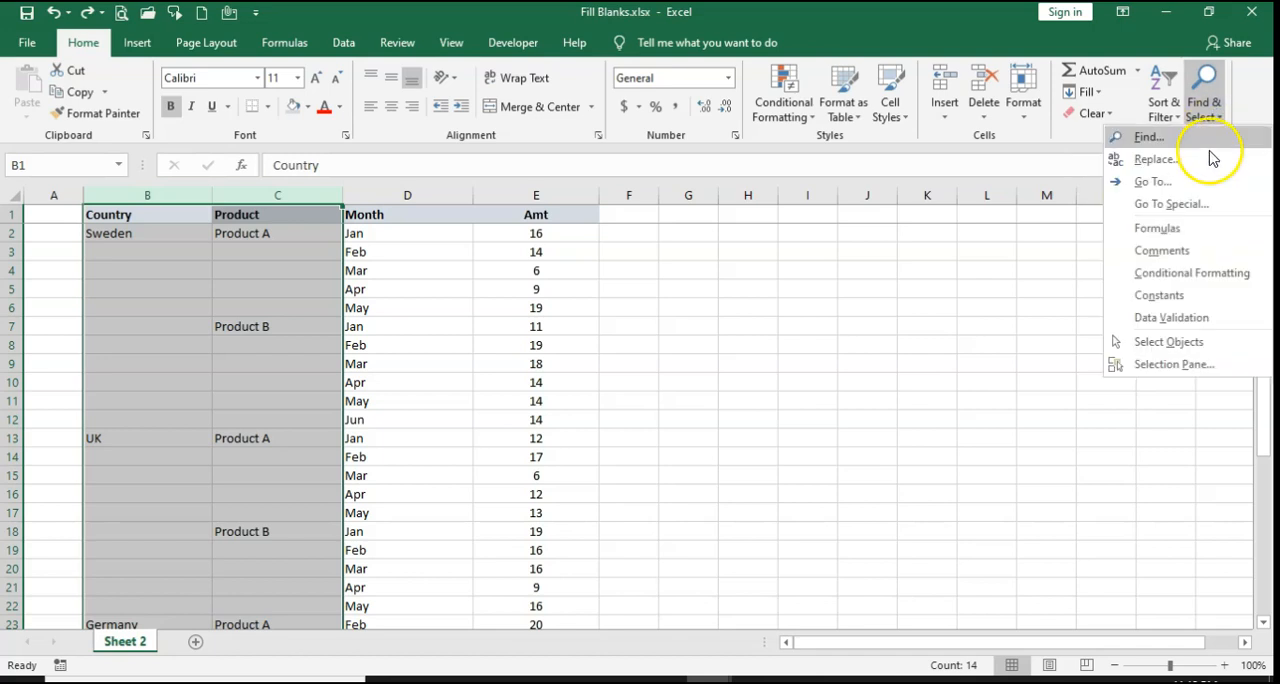
pyautogui.click(1197, 206)
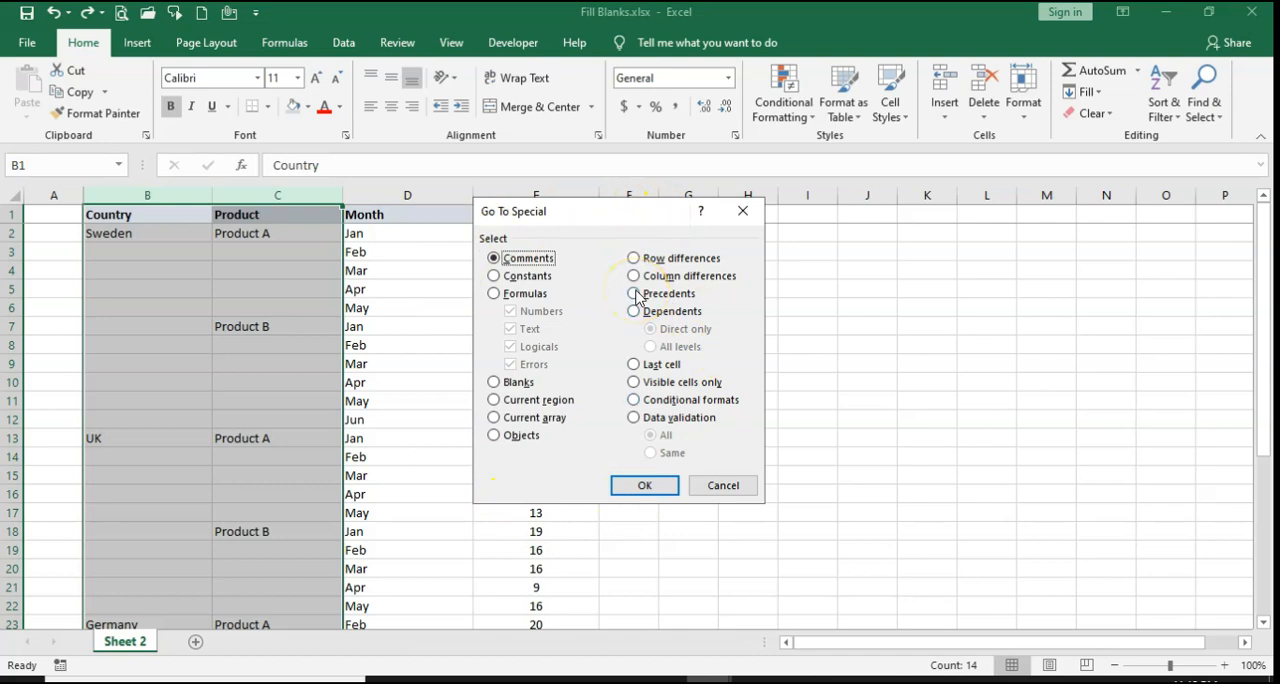
pyautogui.click(495, 384)
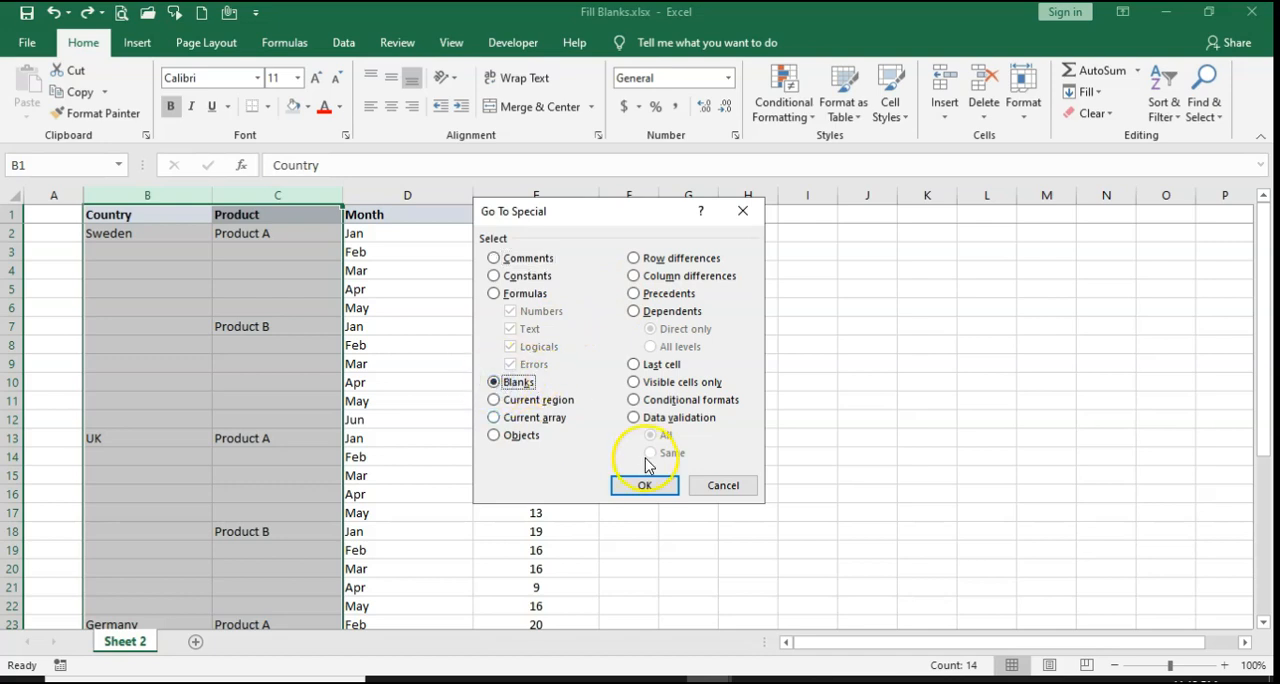
pyautogui.click(645, 487)
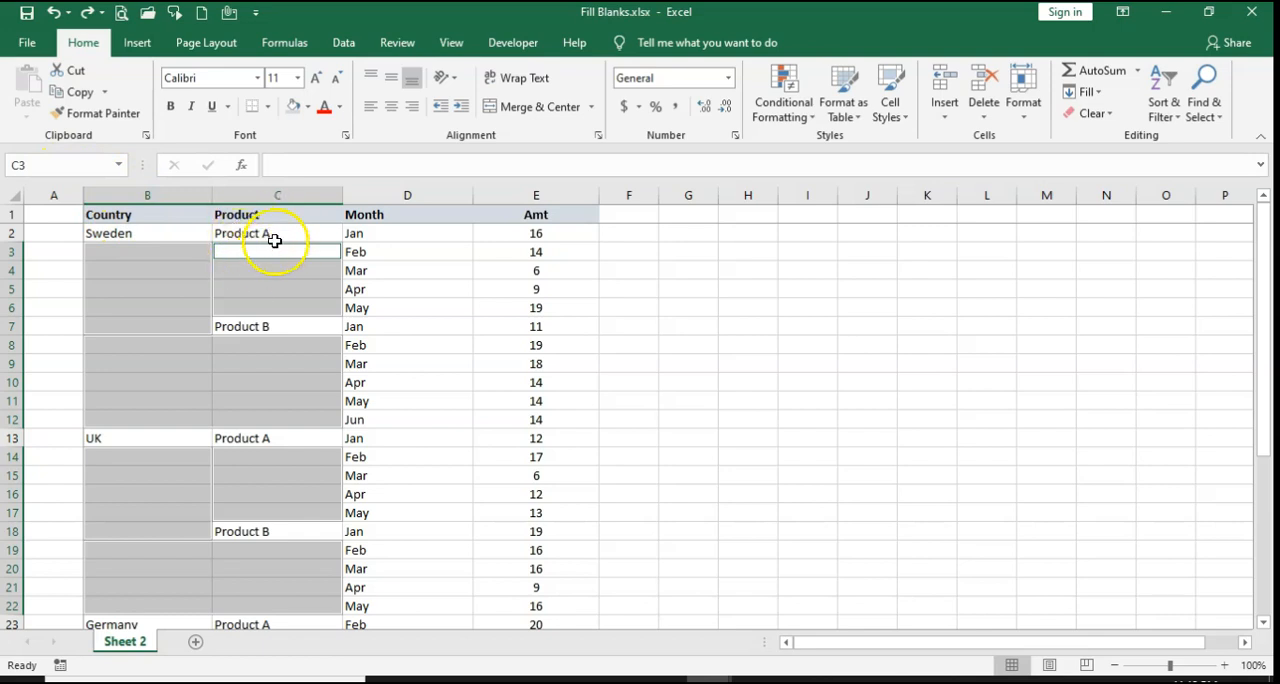
# Step: Enter the formula =C2 in C3 and apply it to all the selected blank cells at once
pyautogui.click(318, 164)
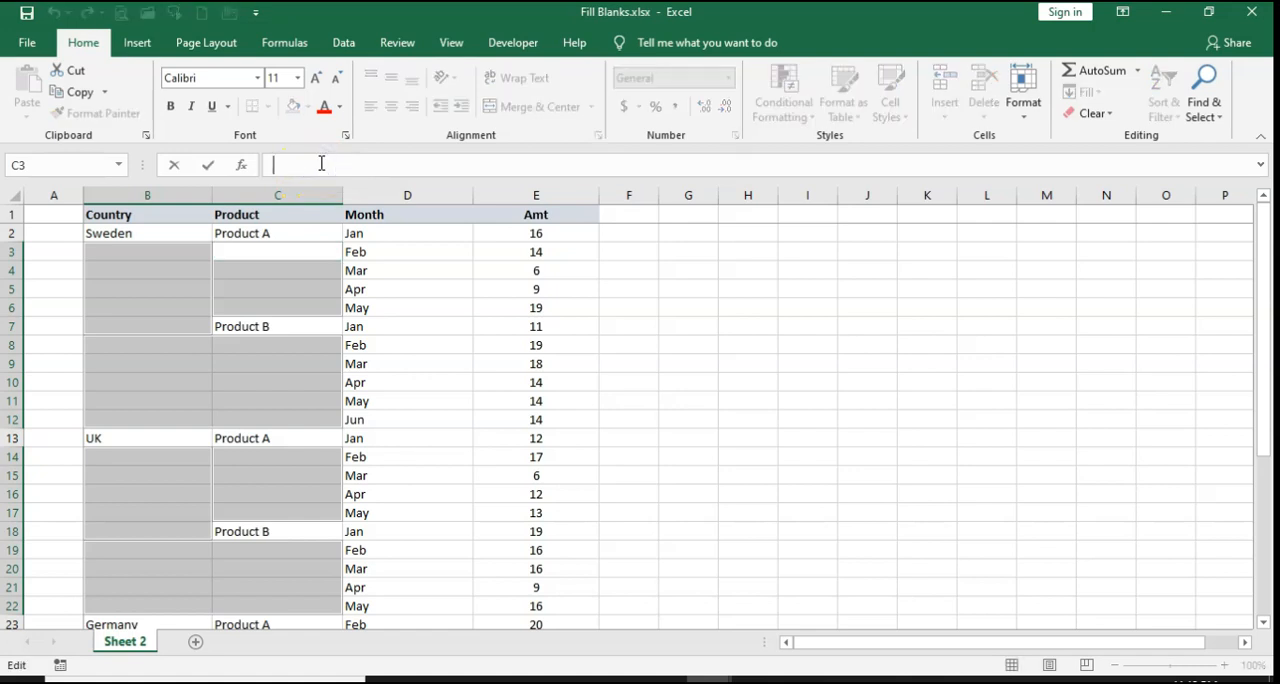
pyautogui.write('=')
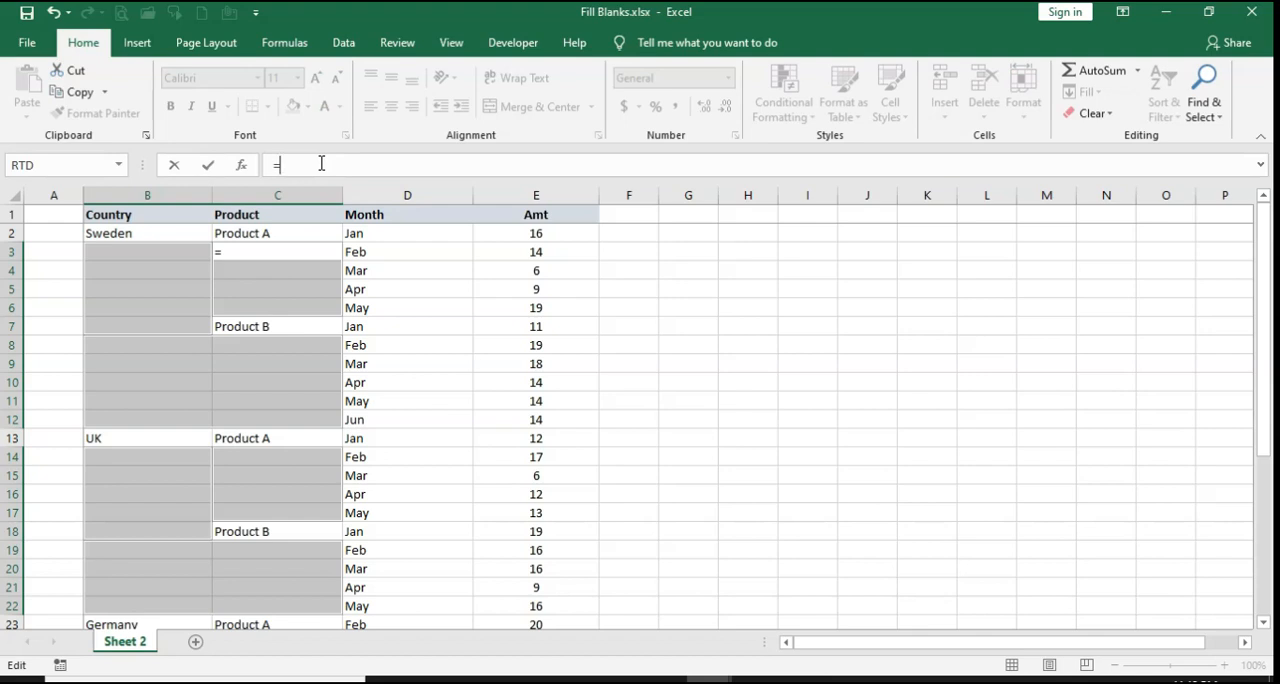
pyautogui.click(282, 234)
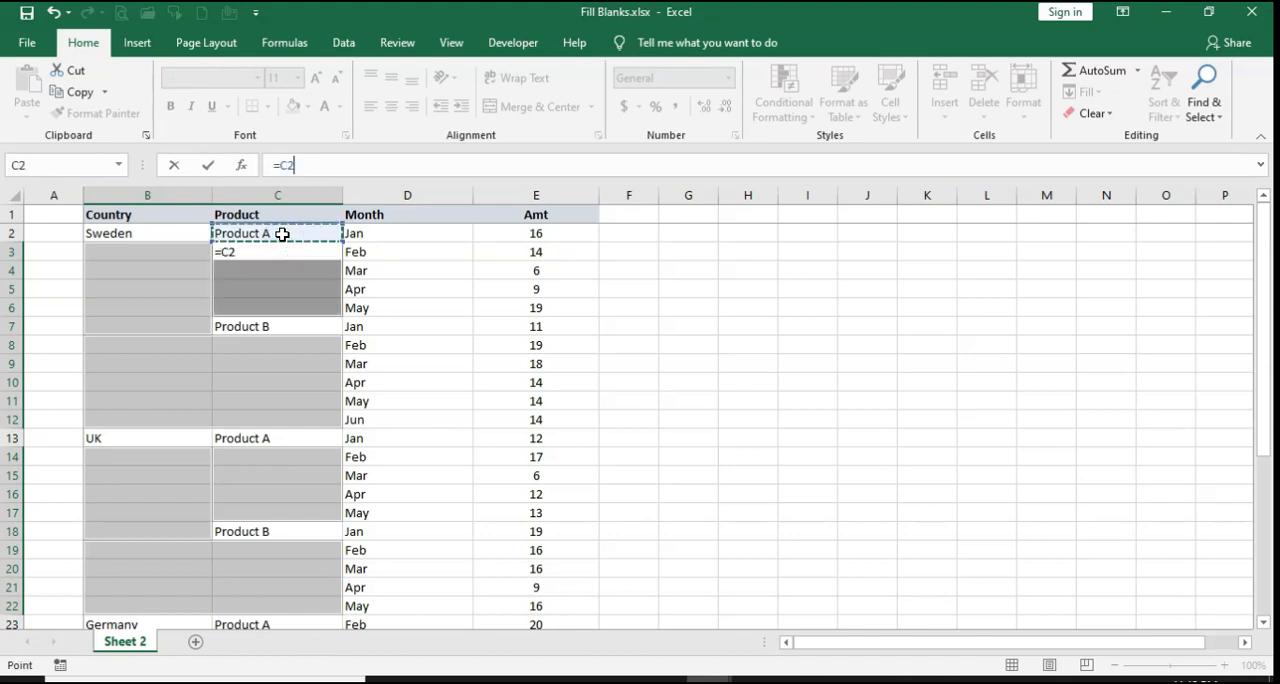
pyautogui.click(336, 163)
pyautogui.hotkey('ctrl', 'Return')
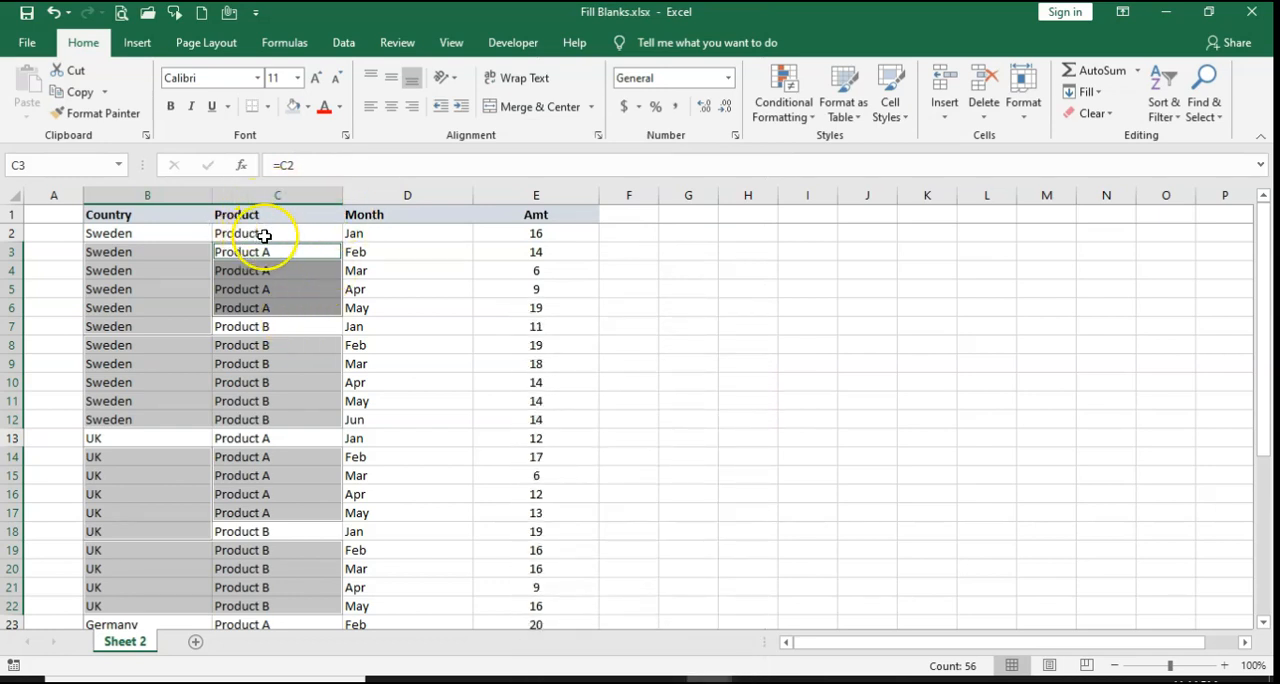
# Step: Check the formulas filled in below the first Product B entry, in C8 to C12
pyautogui.click(266, 326)
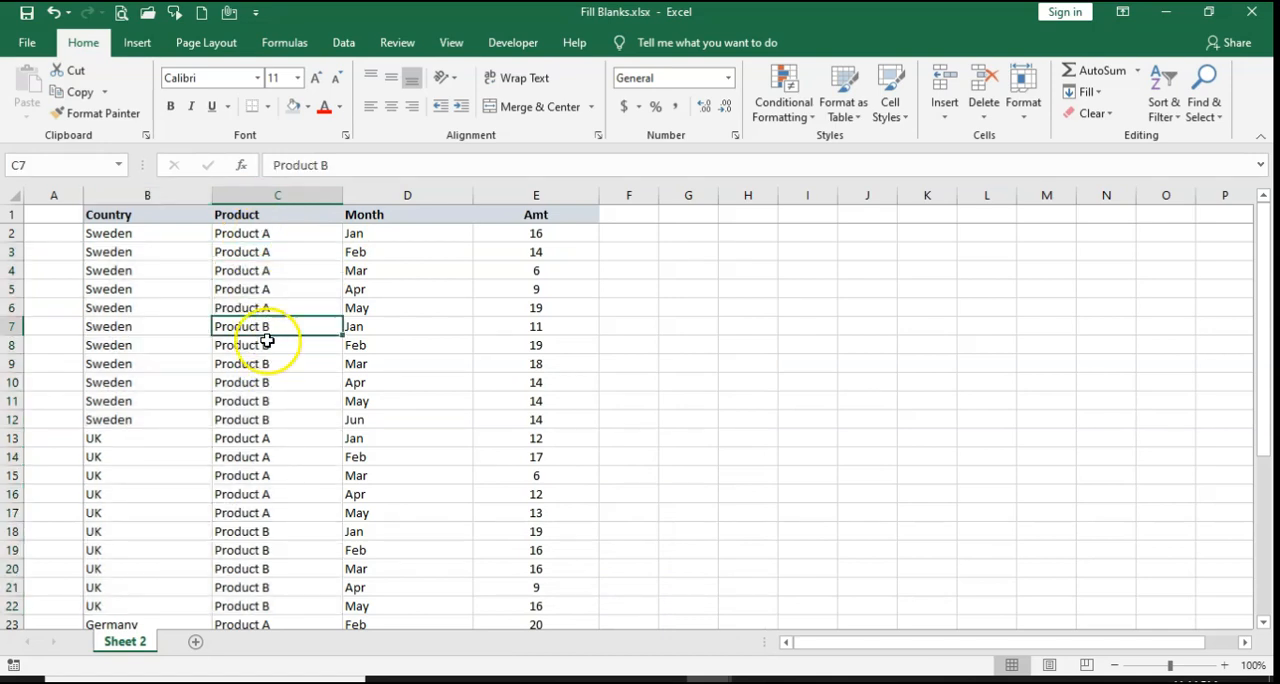
pyautogui.moveTo(266, 343); pyautogui.dragTo(271, 421)
pyautogui.hotkey('ctrl', 'v')
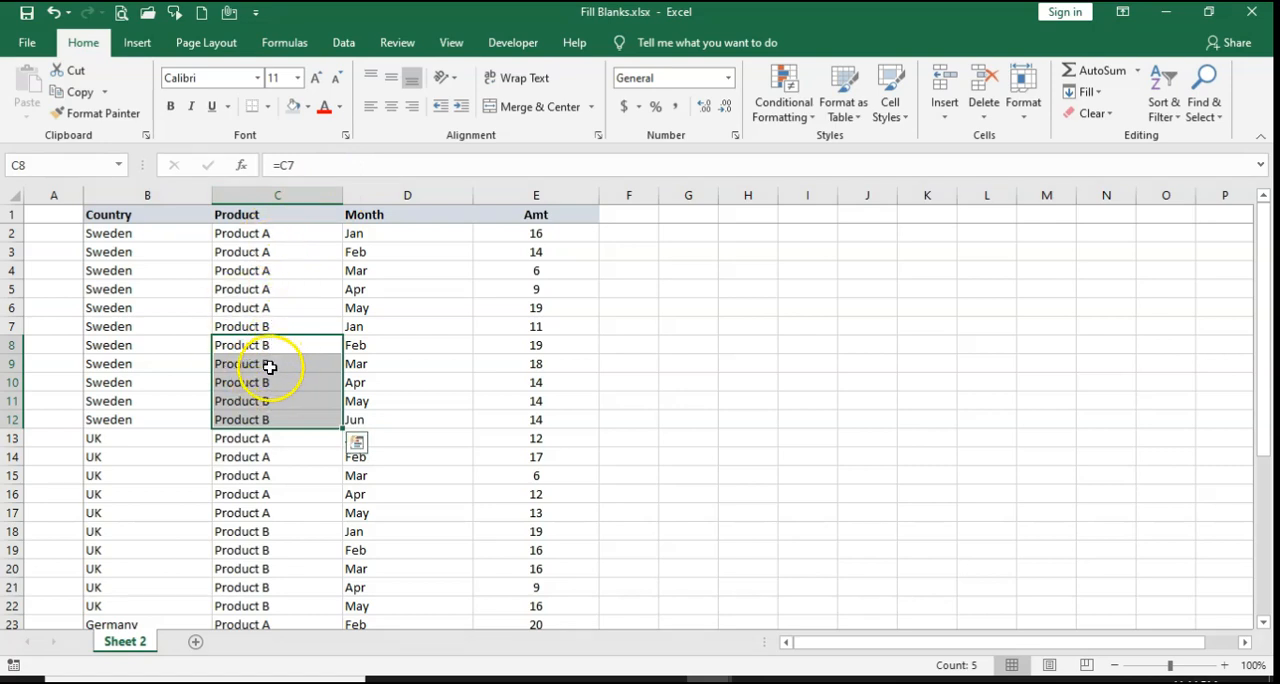
pyautogui.click(265, 345)
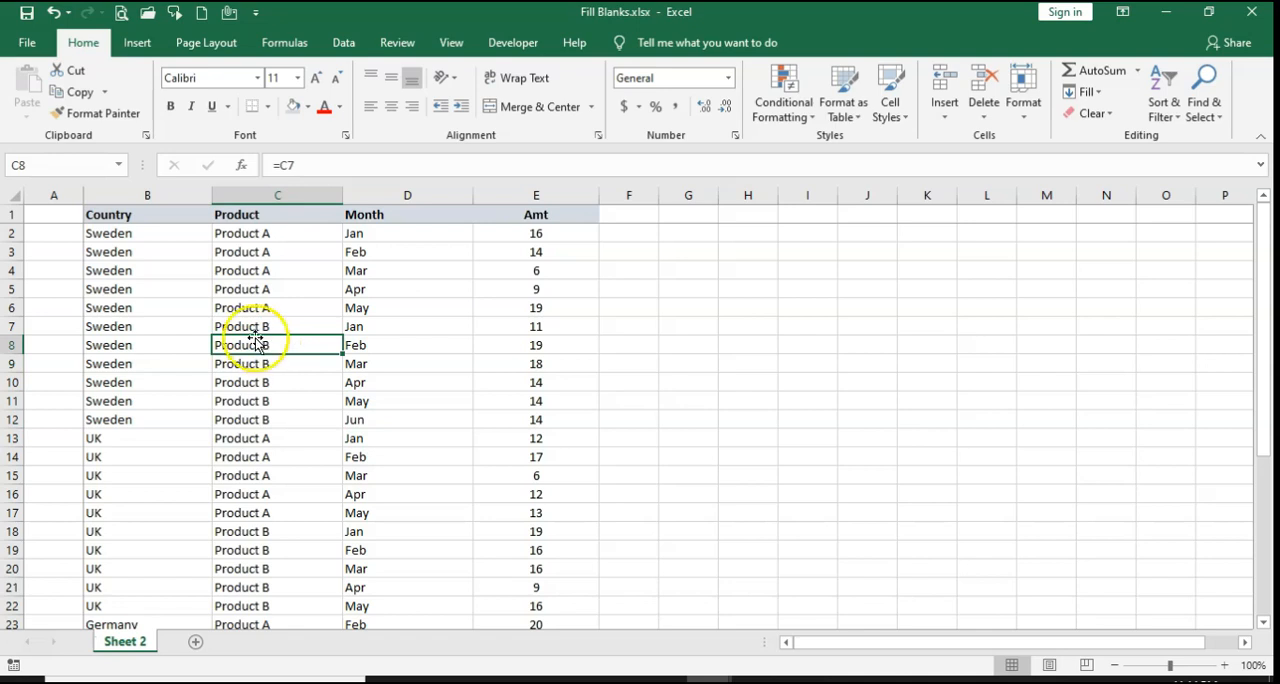
# Step: Copy columns B and C and paste them over themselves as values to replace the formulas
pyautogui.moveTo(188, 195); pyautogui.dragTo(309, 180)
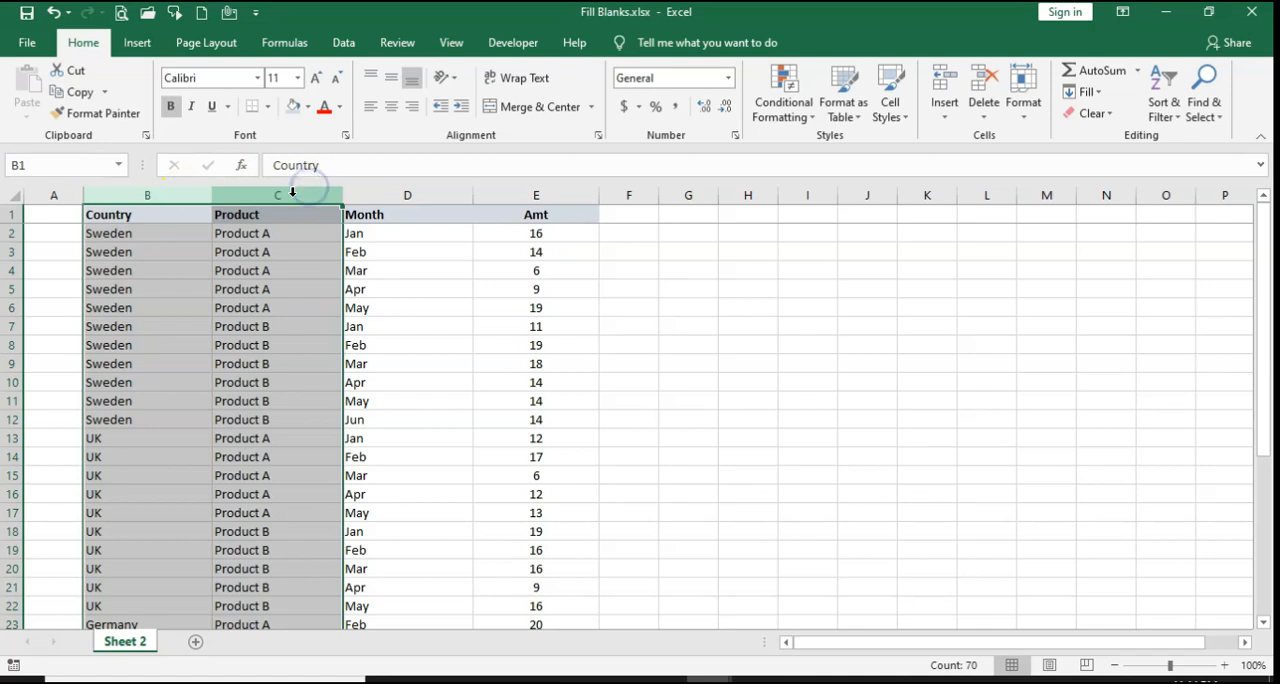
pyautogui.rightClick(292, 192)
pyautogui.click(334, 229)
pyautogui.rightClick(280, 202)
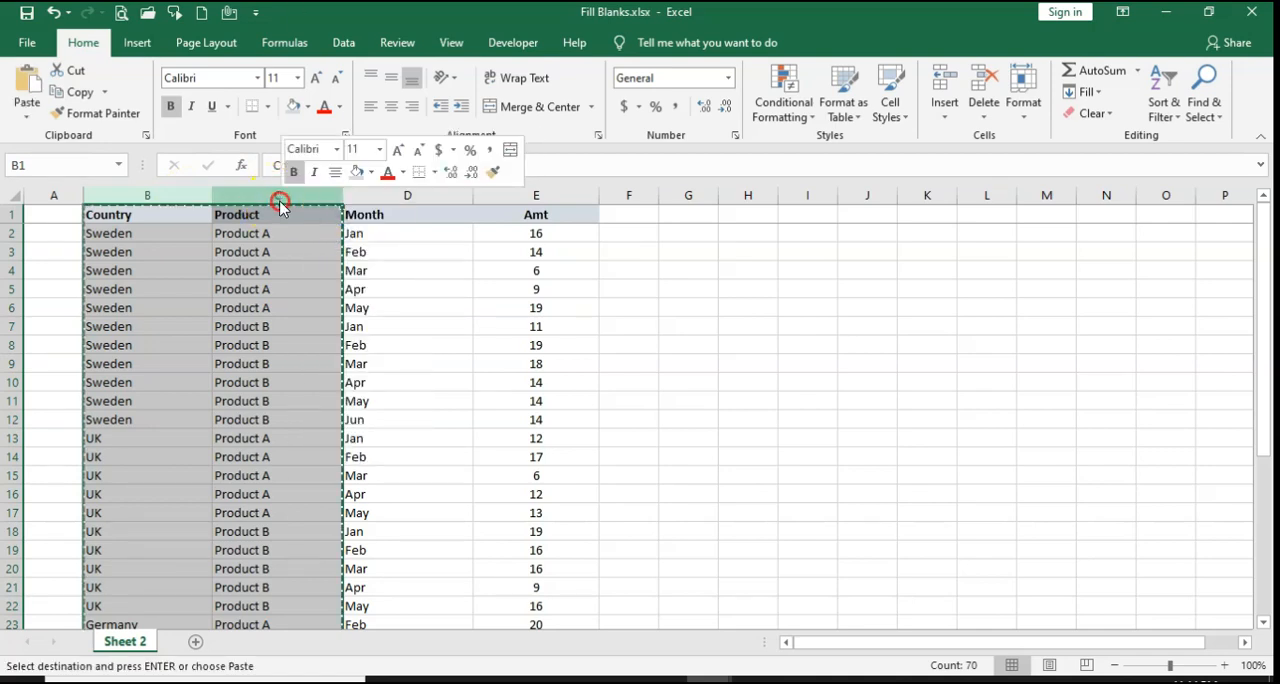
pyautogui.click(350, 283)
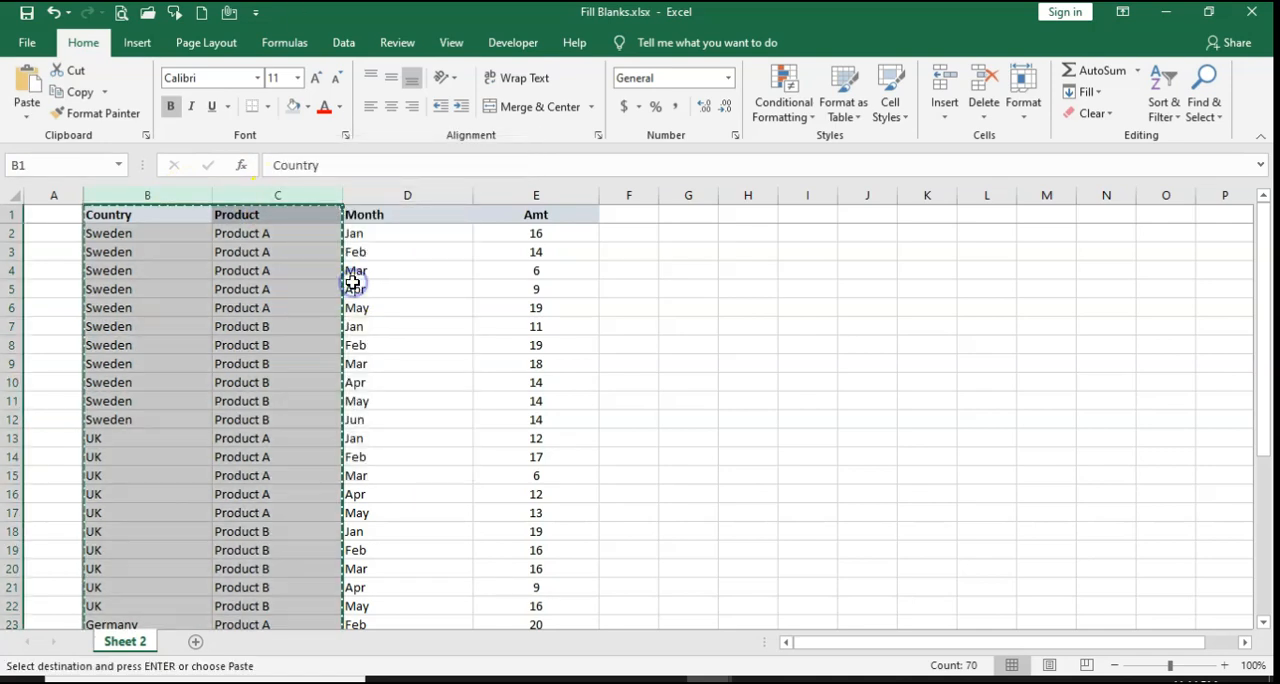